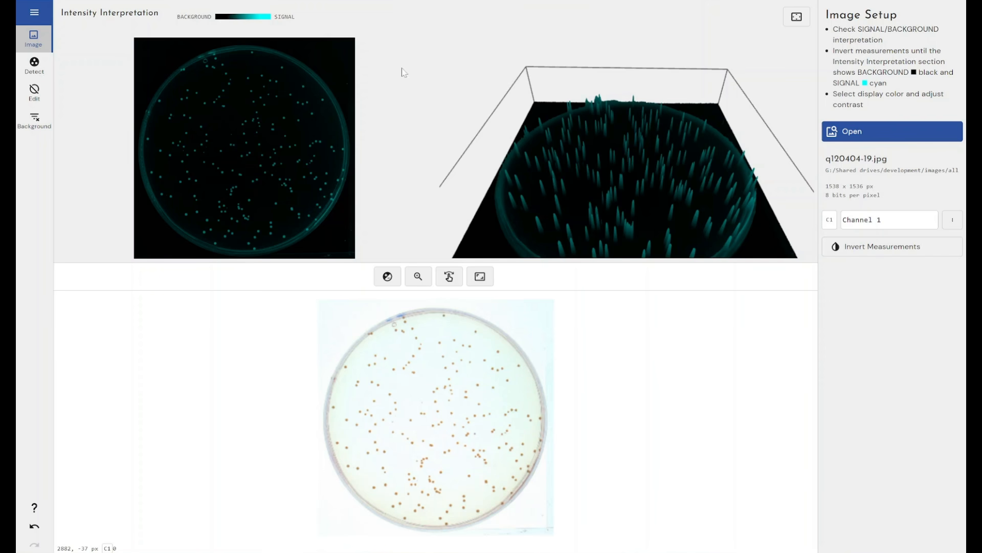
# Step: Examine the 3D intensity plot of the plate from several angles, both in place and enlarged to full screen
pyautogui.moveTo(585, 185); pyautogui.dragTo(585, 157)
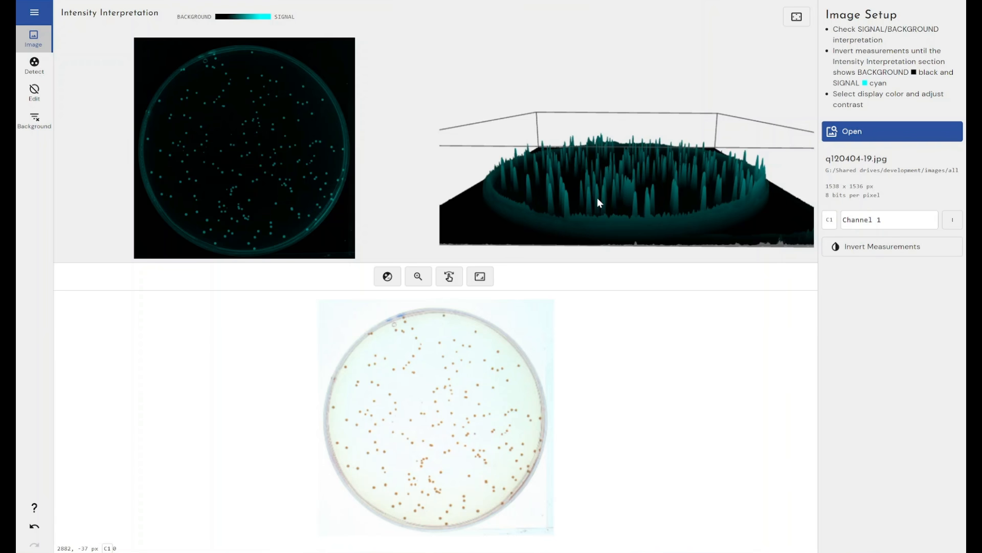
pyautogui.moveTo(622, 176); pyautogui.dragTo(598, 190)
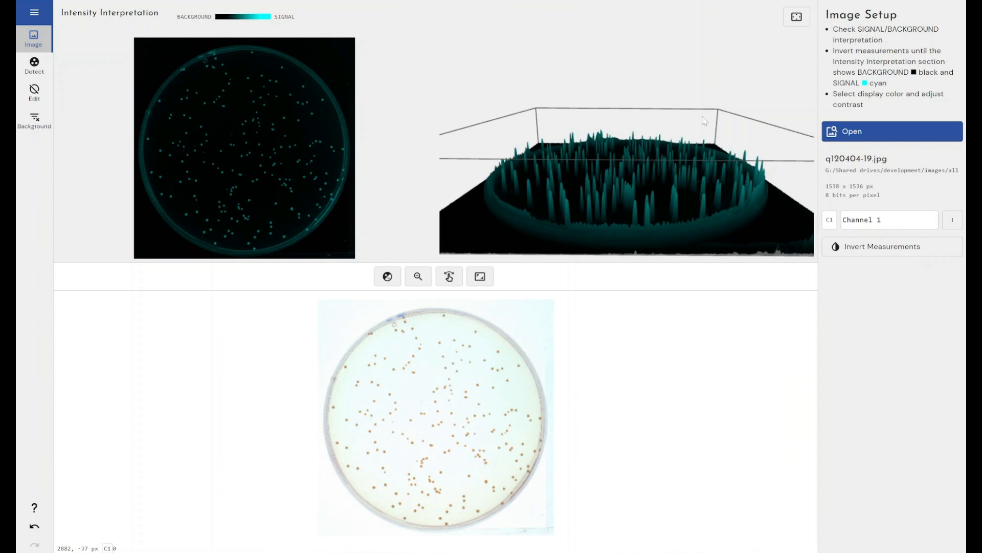
pyautogui.click(797, 17)
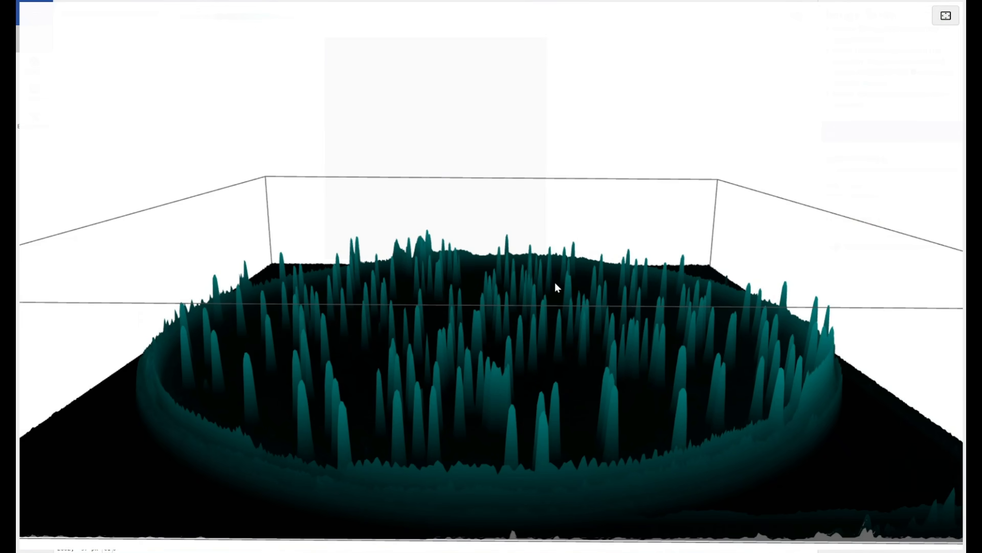
pyautogui.moveTo(555, 285); pyautogui.dragTo(548, 322)
pyautogui.rightClick(525, 308)
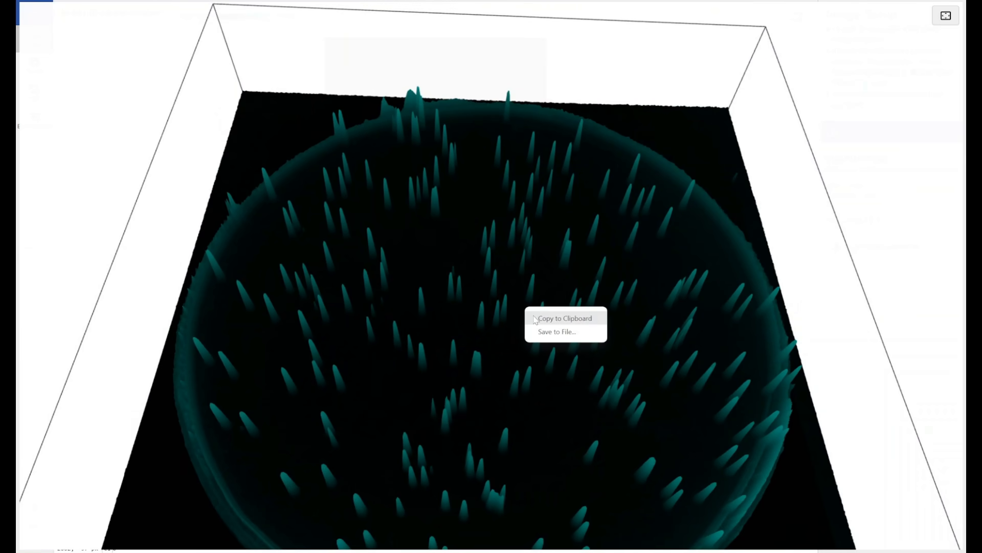
pyautogui.click(474, 337)
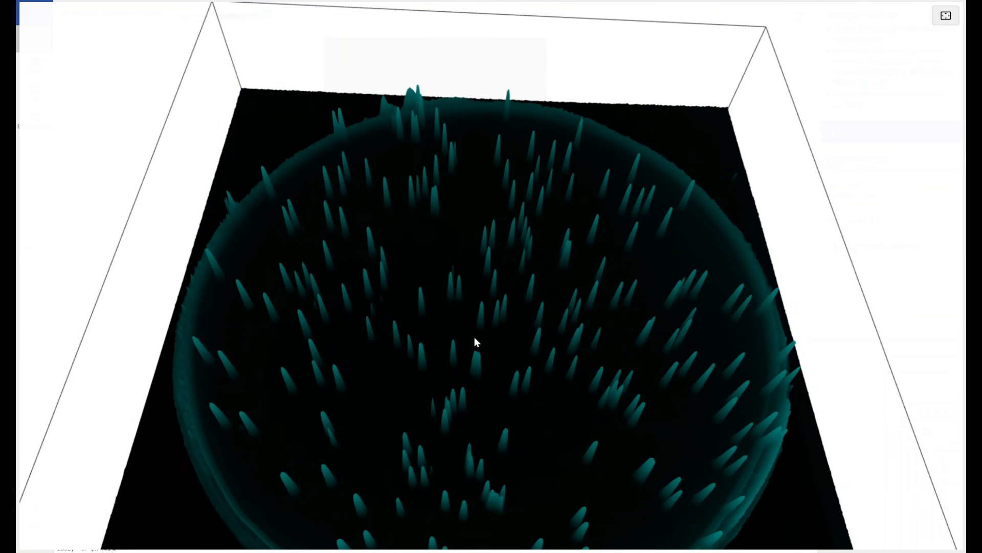
pyautogui.moveTo(474, 337); pyautogui.dragTo(473, 299)
pyautogui.moveTo(473, 295); pyautogui.dragTo(473, 293)
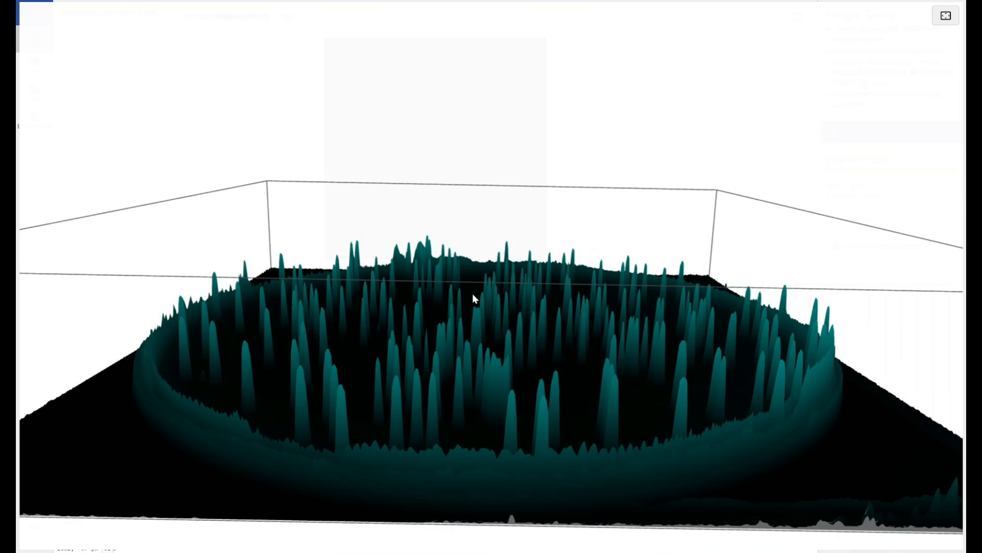
pyautogui.moveTo(472, 293)
pyautogui.mouseDown()
pyautogui.moveTo(465, 338)
pyautogui.moveTo(467, 286)
pyautogui.mouseUp()
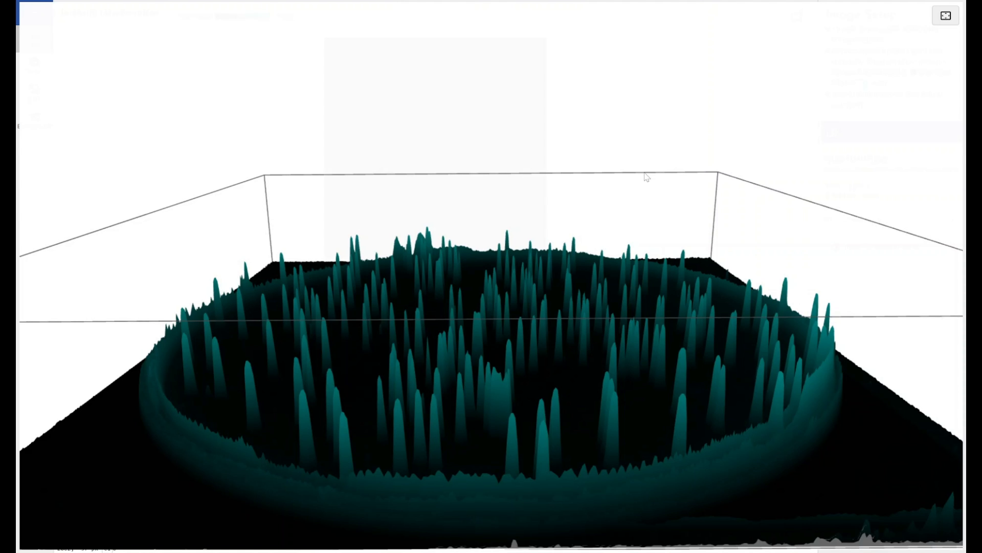
pyautogui.click(946, 15)
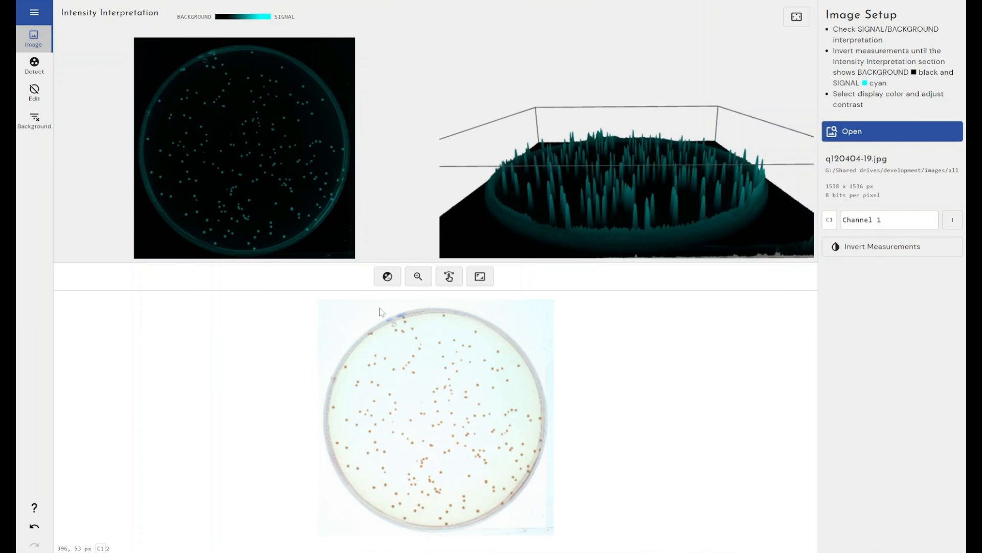
# Step: Try automatic contrast and a gamma of 2.42 on Channel 1, restoring the full display range and resetting the gamma
pyautogui.click(388, 276)
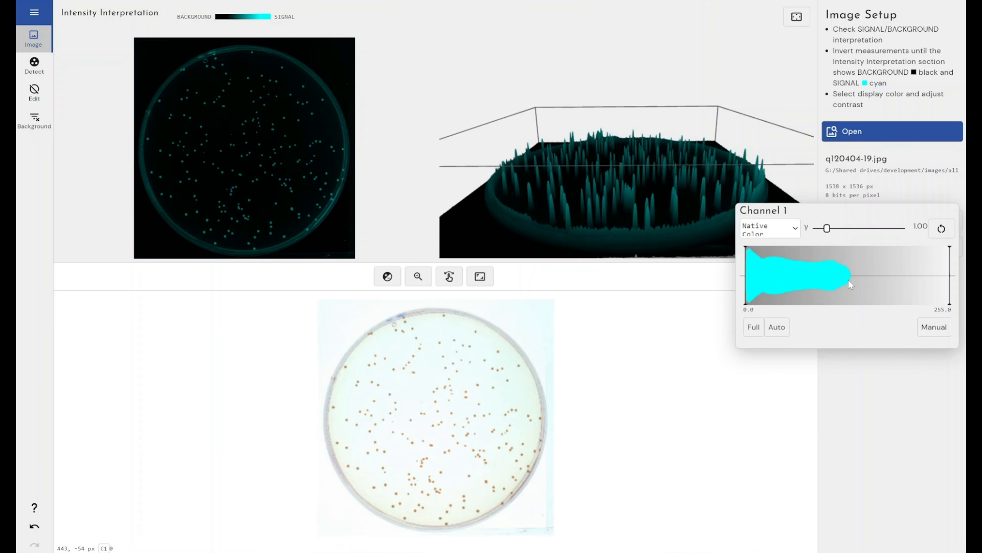
pyautogui.click(754, 327)
pyautogui.click(773, 327)
pyautogui.click(753, 328)
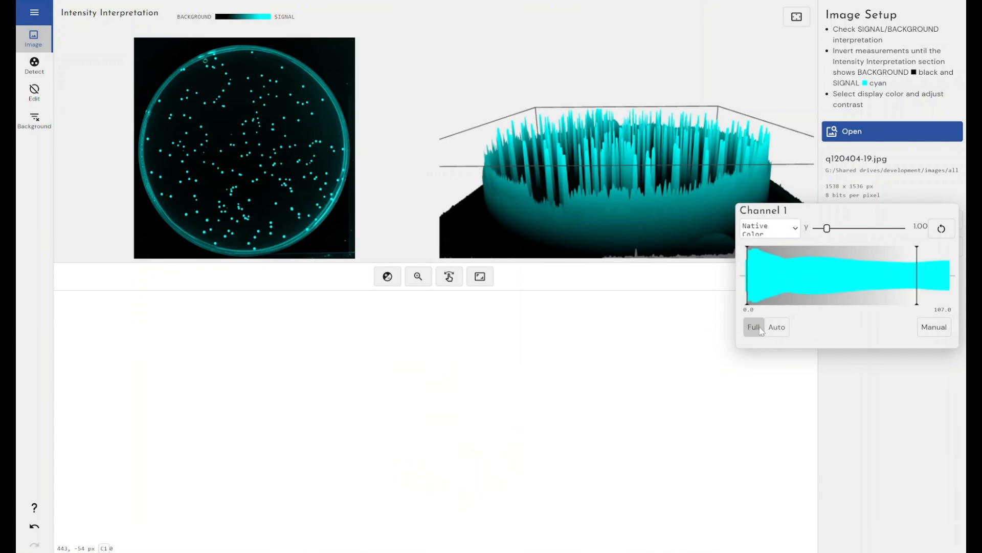
pyautogui.click(760, 328)
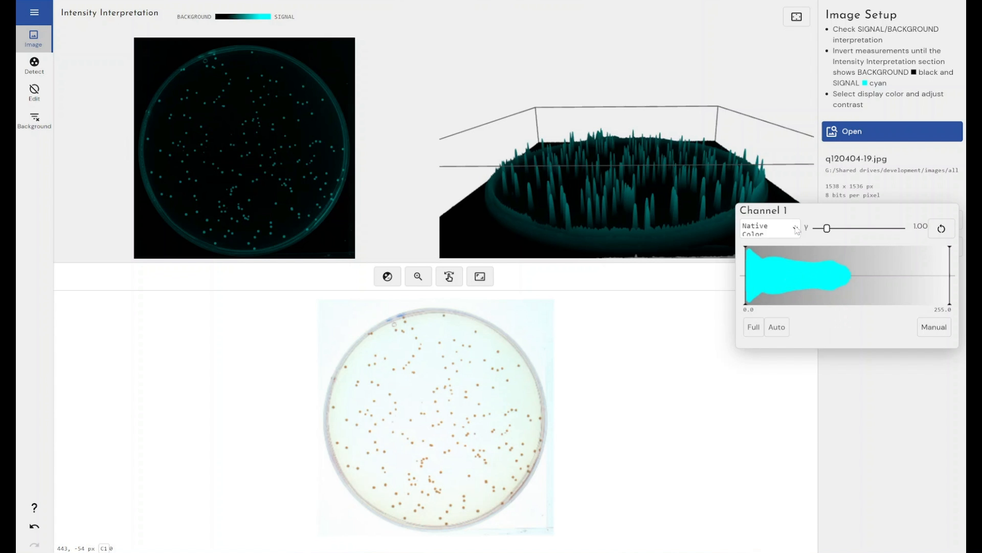
pyautogui.moveTo(830, 233); pyautogui.dragTo(852, 233)
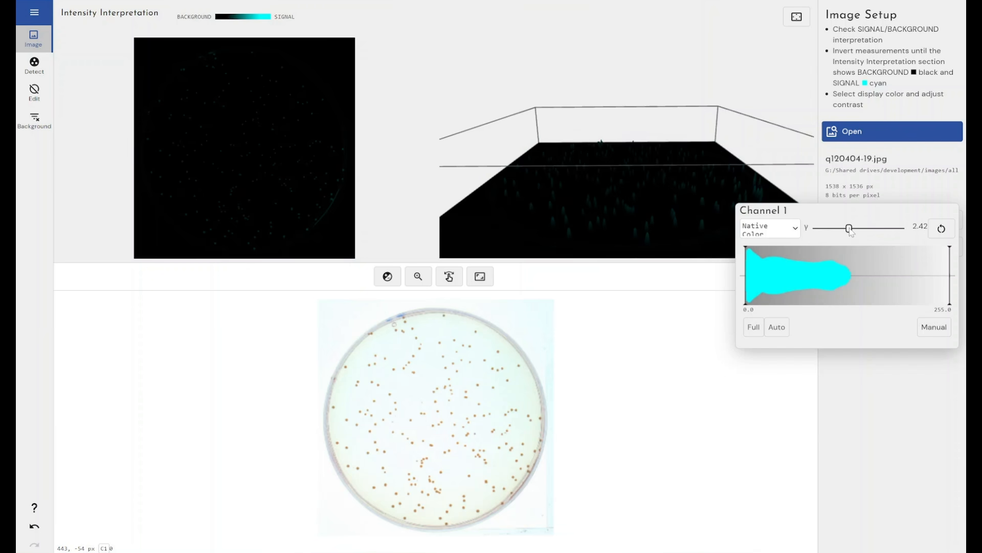
pyautogui.click(942, 229)
# Step: Set the display color of Channel 1 to Heatmap 3 and close the contrast settings
pyautogui.click(791, 229)
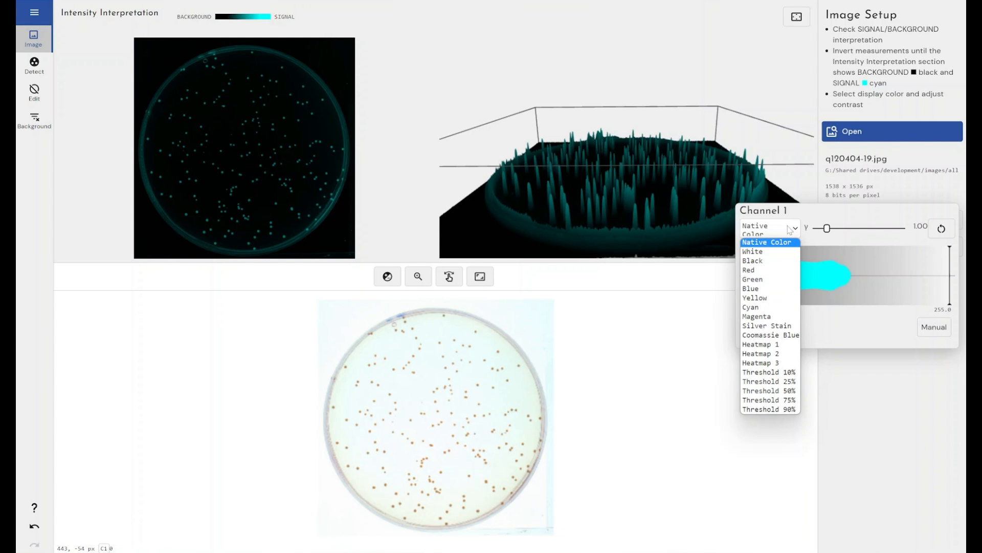
pyautogui.click(767, 364)
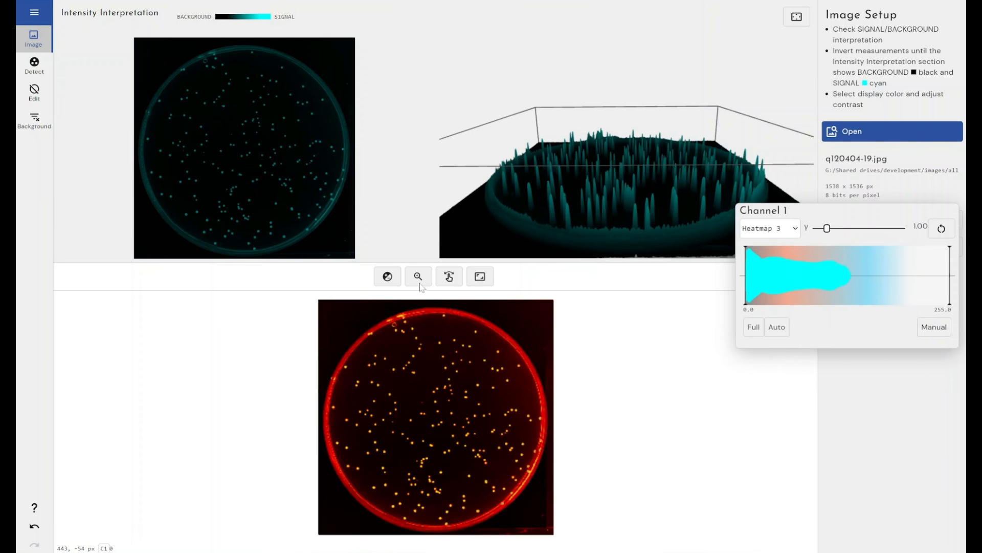
pyautogui.click(425, 357)
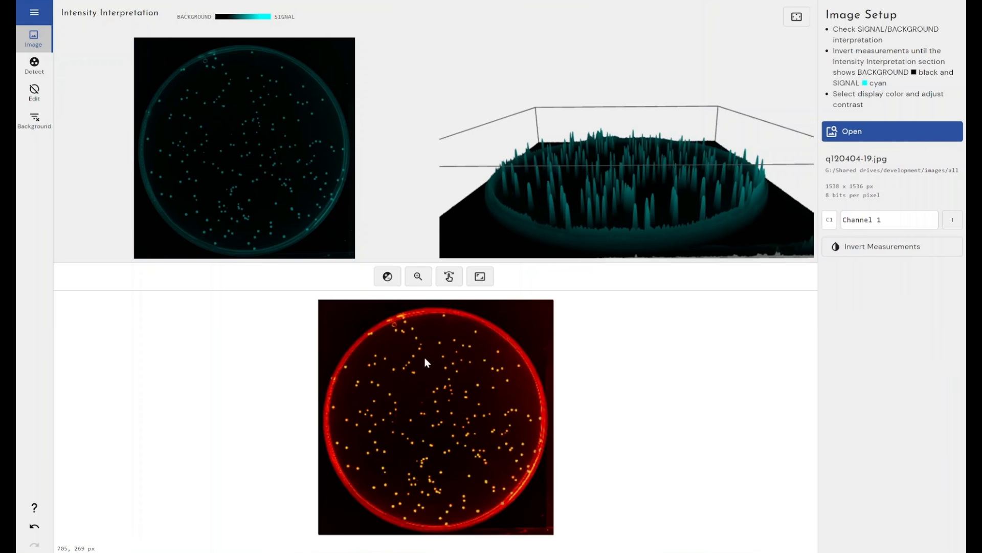
# Step: Magnify an area of the plate image to inspect individual colonies, and return to the whole plate
pyautogui.click(418, 276)
pyautogui.moveTo(425, 402); pyautogui.dragTo(483, 459)
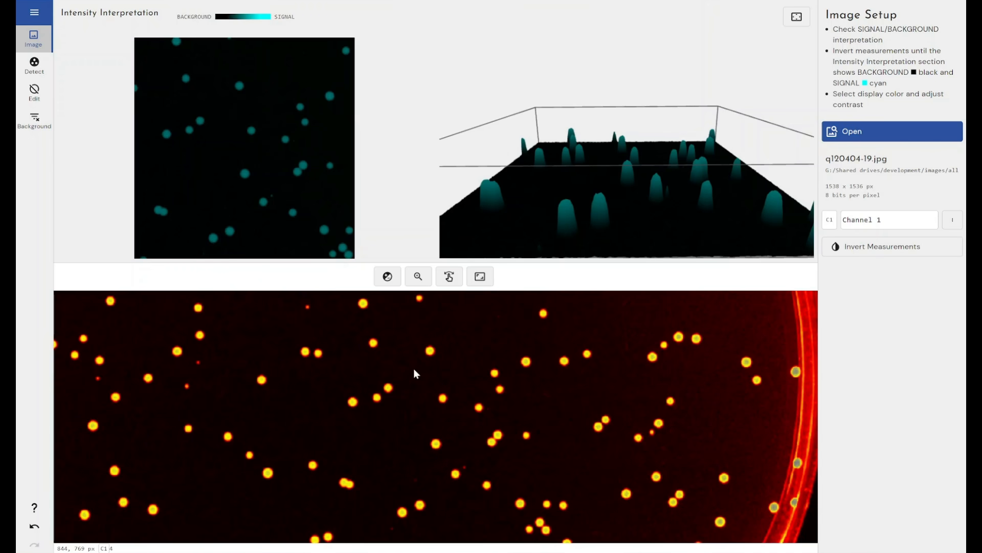
pyautogui.click(478, 279)
# Step: Return the display color of Channel 1 to Native Color and close the contrast settings
pyautogui.click(388, 276)
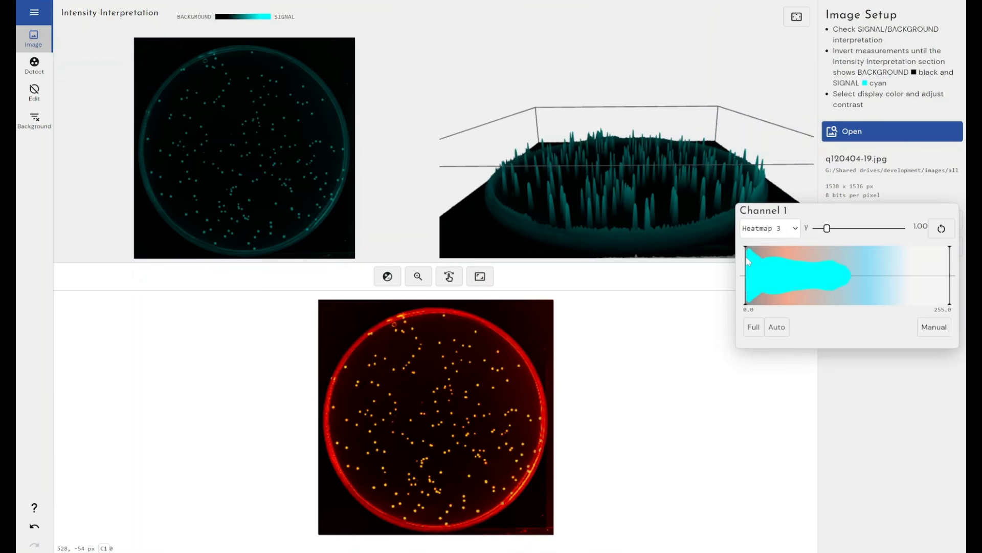
pyautogui.click(770, 228)
pyautogui.click(765, 243)
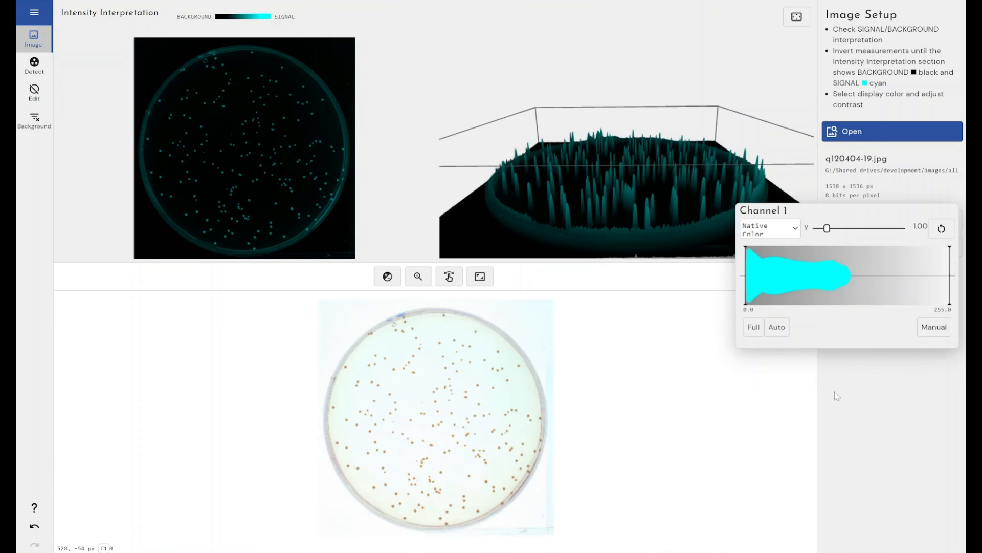
pyautogui.click(840, 408)
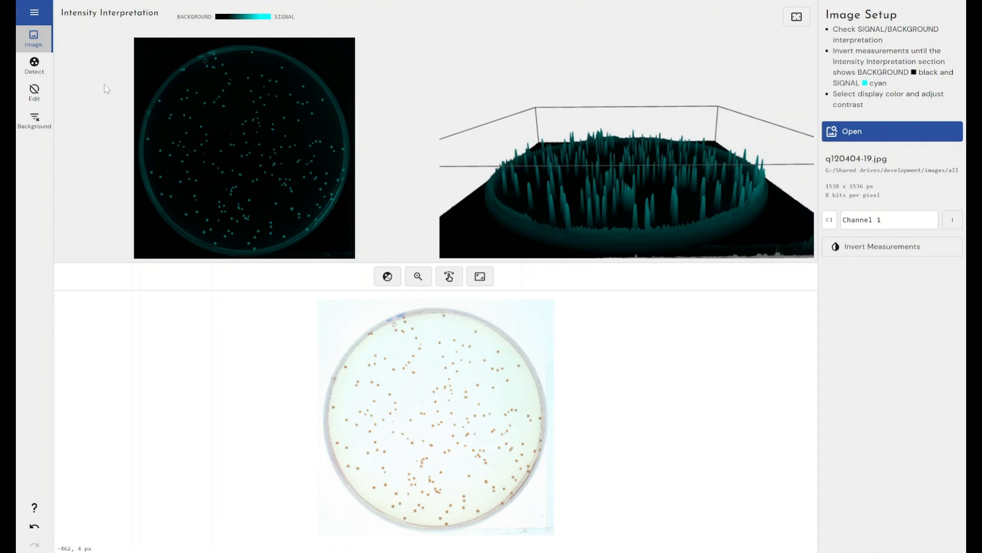
# Step: Start colony detection and define a circular area of interest for Sample 1, fitted to the inside of the plate rim
pyautogui.click(33, 65)
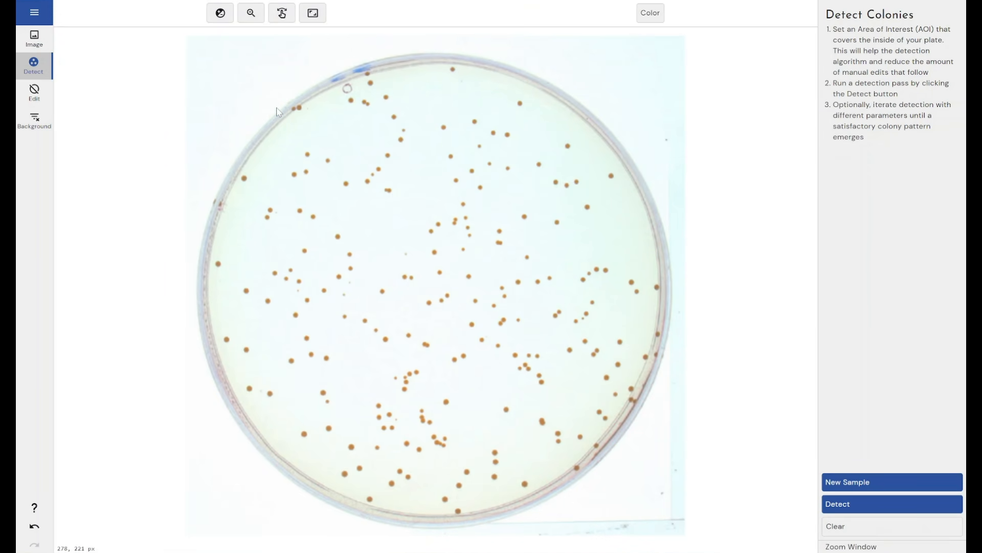
pyautogui.moveTo(258, 94); pyautogui.dragTo(597, 453)
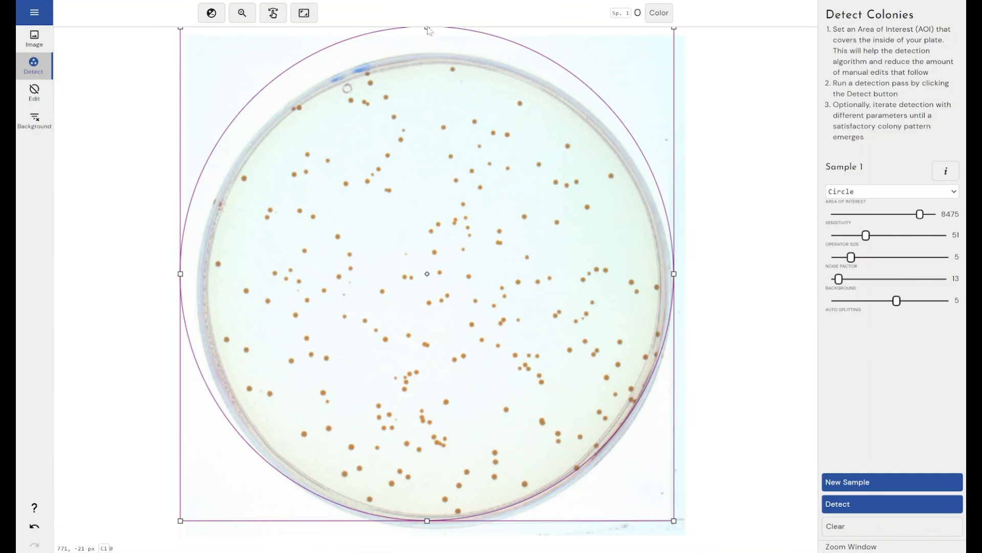
pyautogui.moveTo(427, 29); pyautogui.dragTo(446, 70)
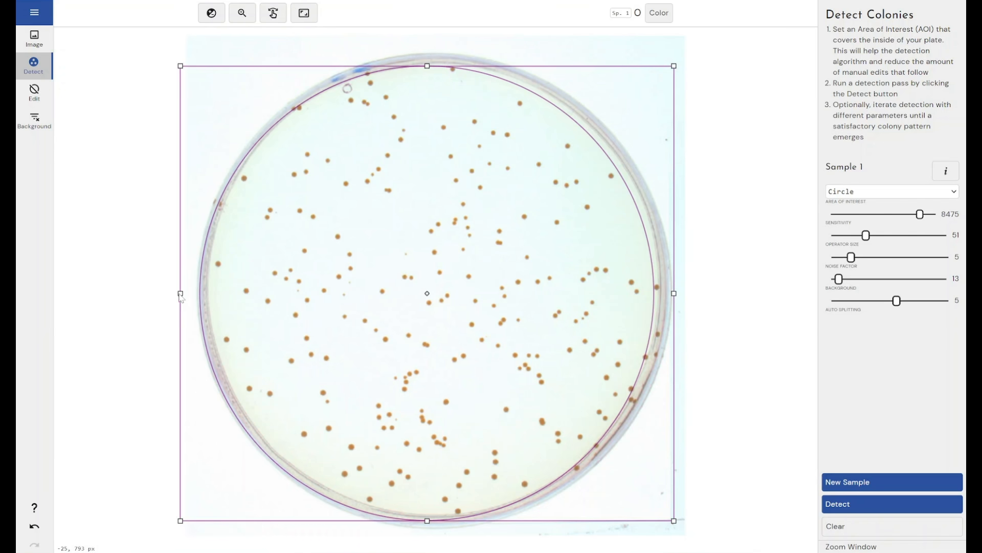
pyautogui.moveTo(181, 293); pyautogui.dragTo(197, 293)
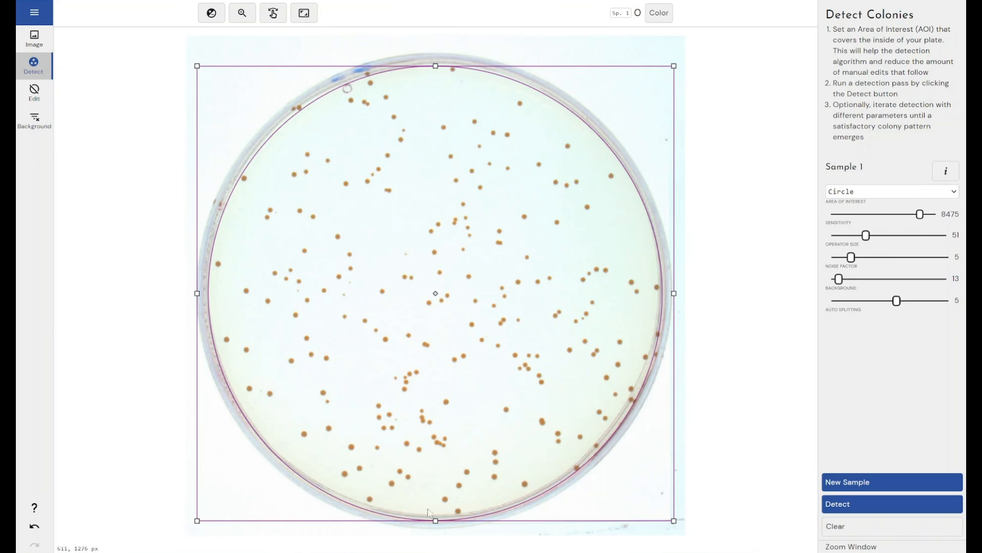
pyautogui.moveTo(436, 521); pyautogui.dragTo(439, 516)
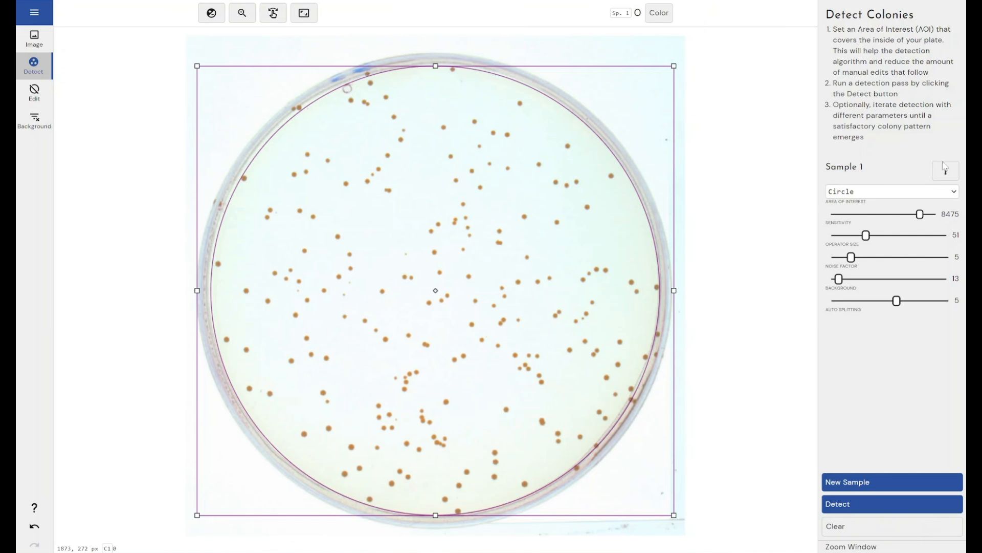
# Step: Try the Rectangle shape for the area of interest of Sample 1 and switch back to Circle
pyautogui.click(905, 192)
pyautogui.click(896, 205)
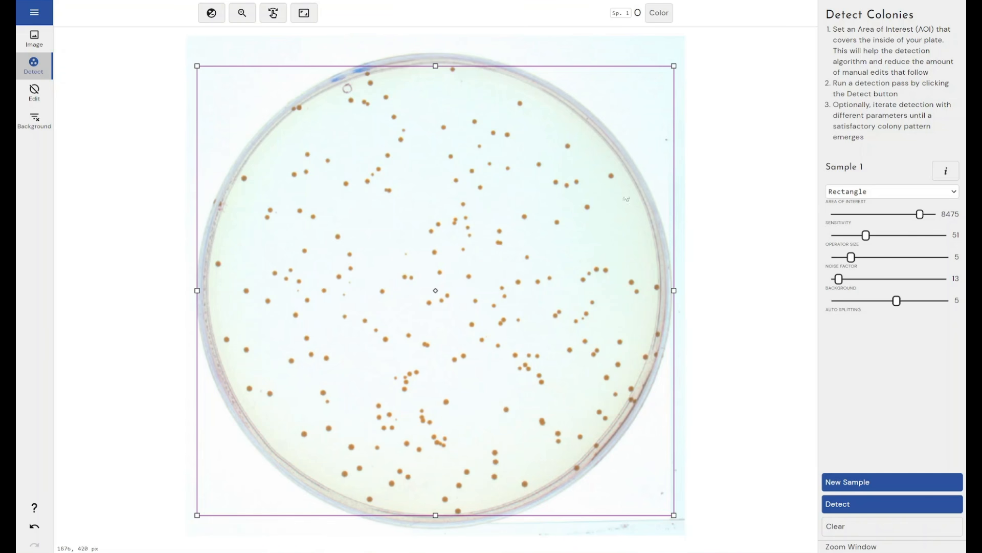
pyautogui.click(835, 195)
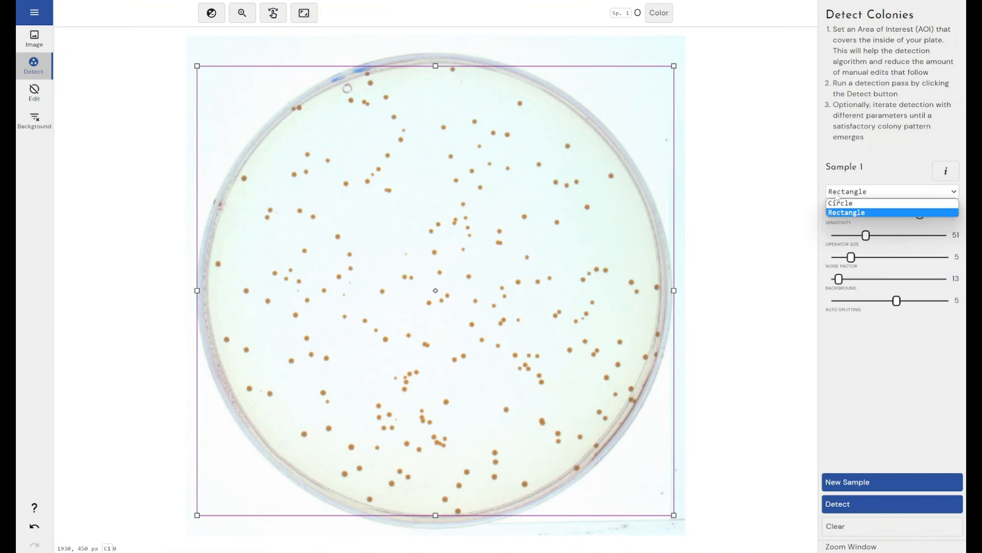
pyautogui.click(837, 205)
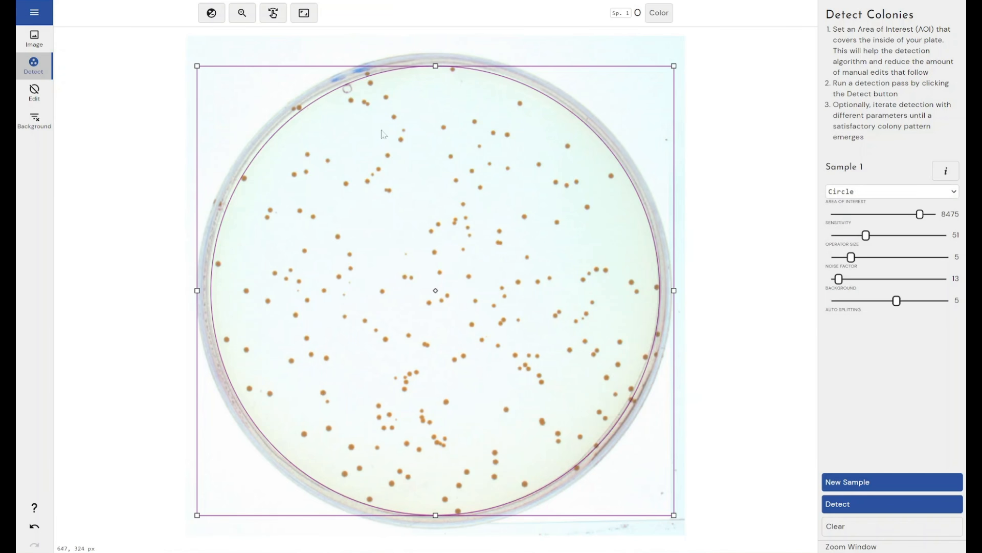
# Step: Draw four smaller circular samples inside the plate: two near the upper part, one mid-plate and one below it
pyautogui.moveTo(350, 145); pyautogui.dragTo(396, 181)
pyautogui.moveTo(443, 145); pyautogui.dragTo(525, 195)
pyautogui.moveTo(351, 227); pyautogui.dragTo(410, 285)
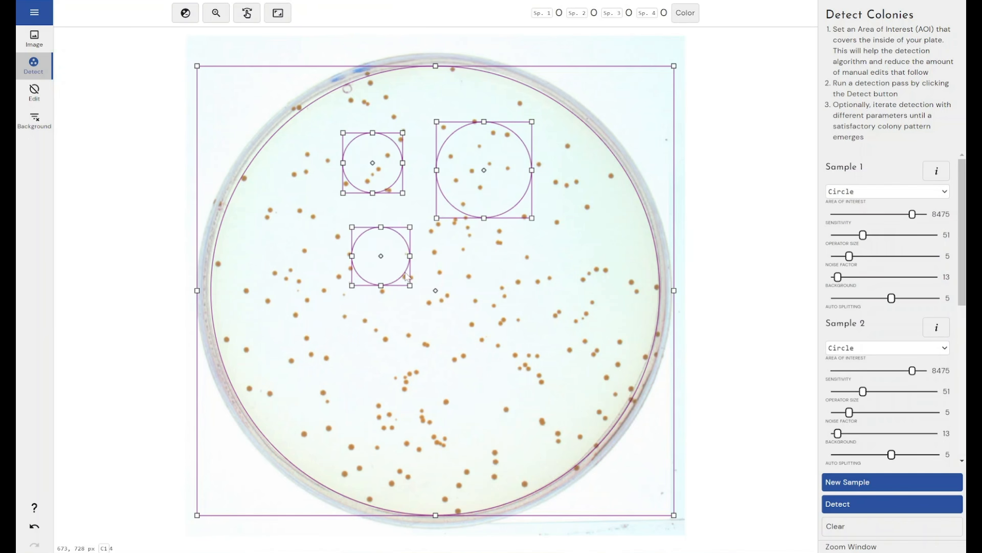
pyautogui.moveTo(374, 317); pyautogui.dragTo(443, 365)
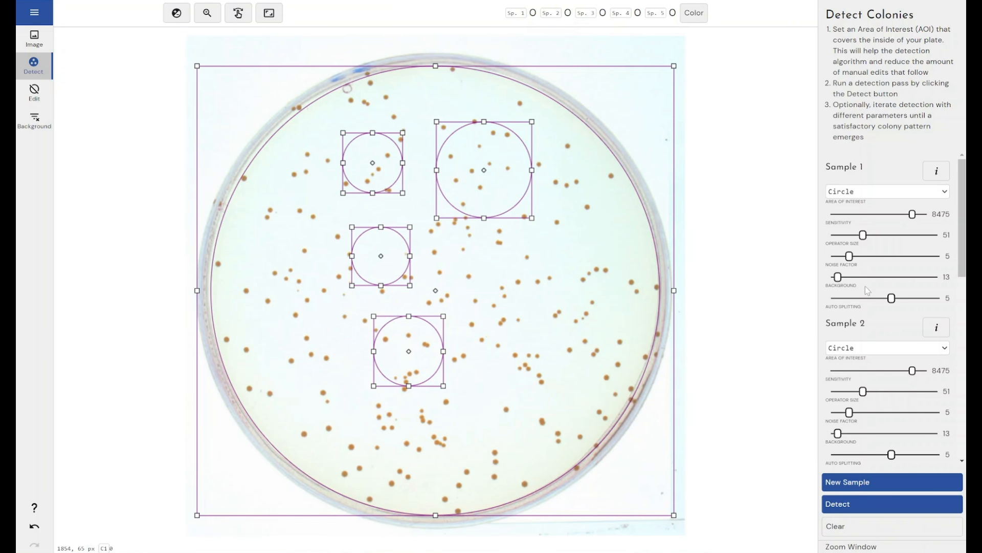
# Step: Delete Samples 5, 4, 3 and 2, keeping only the whole-plate Sample 1
pyautogui.scroll(-7, 868, 290)
pyautogui.scroll(-2, 869, 290)
pyautogui.click(937, 314)
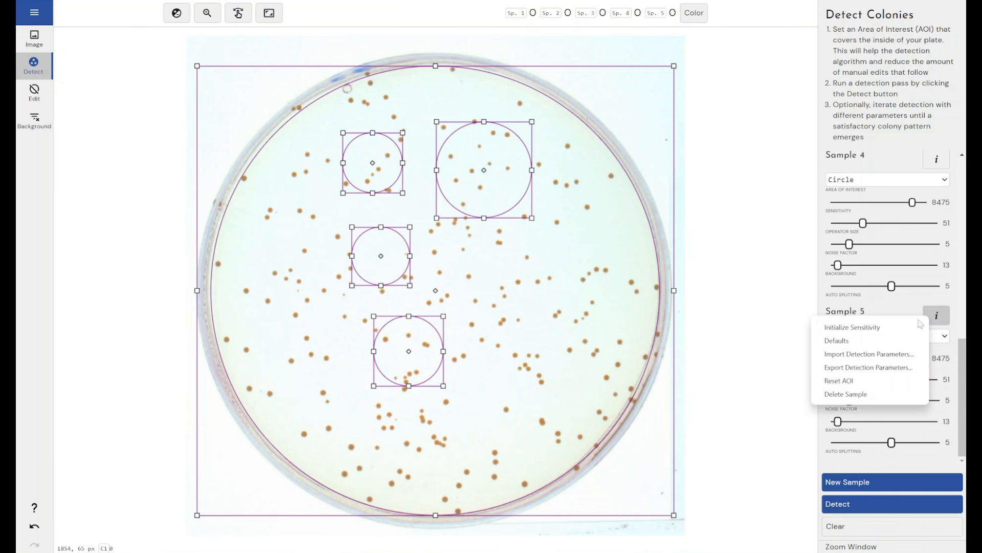
pyautogui.click(864, 394)
pyautogui.click(937, 315)
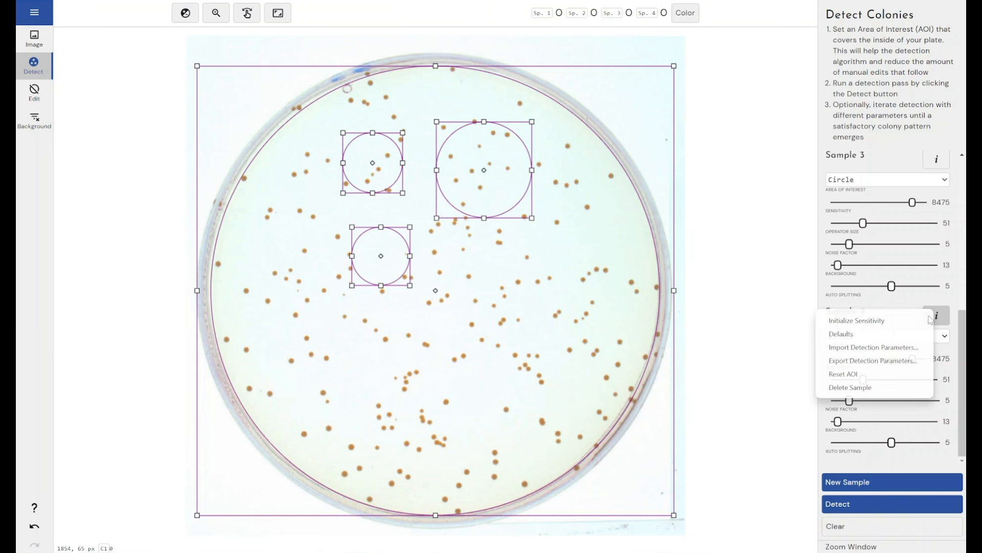
pyautogui.click(888, 388)
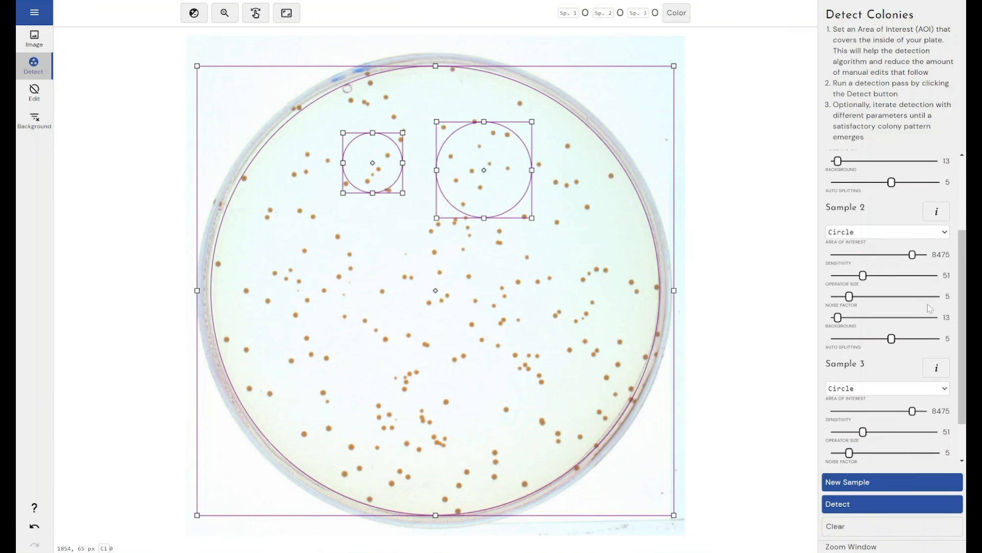
pyautogui.click(940, 369)
pyautogui.click(889, 444)
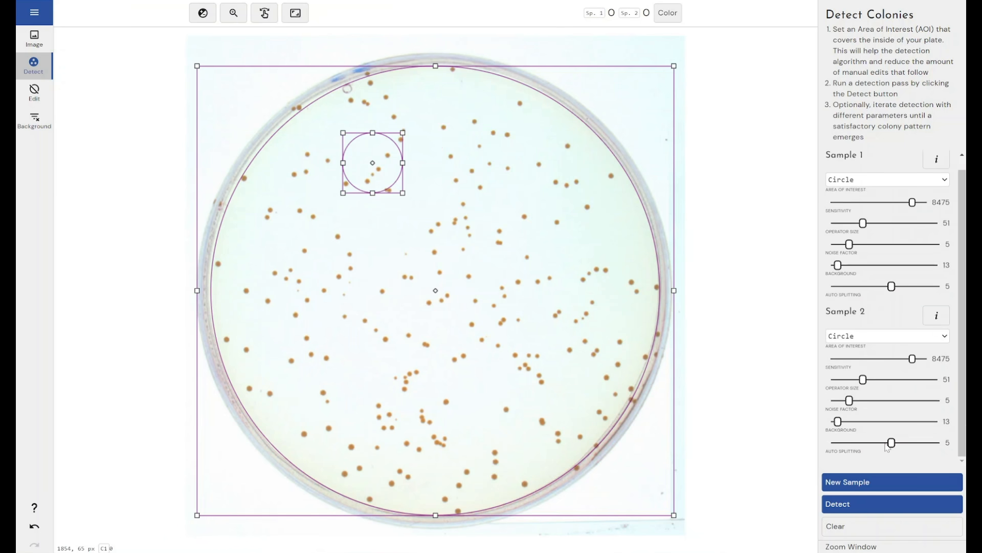
pyautogui.click(937, 315)
pyautogui.click(886, 394)
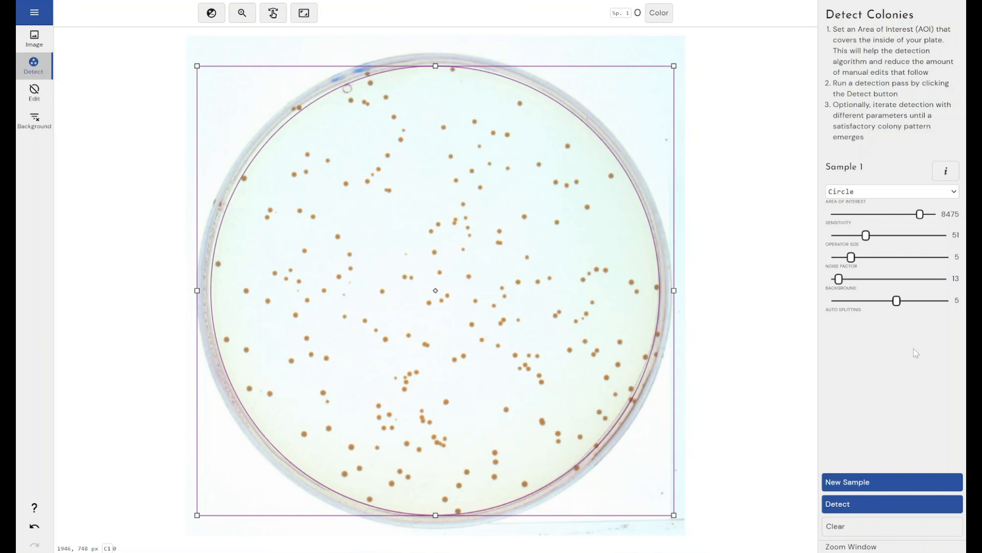
# Step: Run a colony detection pass on Sample 1 with its current detection parameters
pyautogui.click(853, 502)
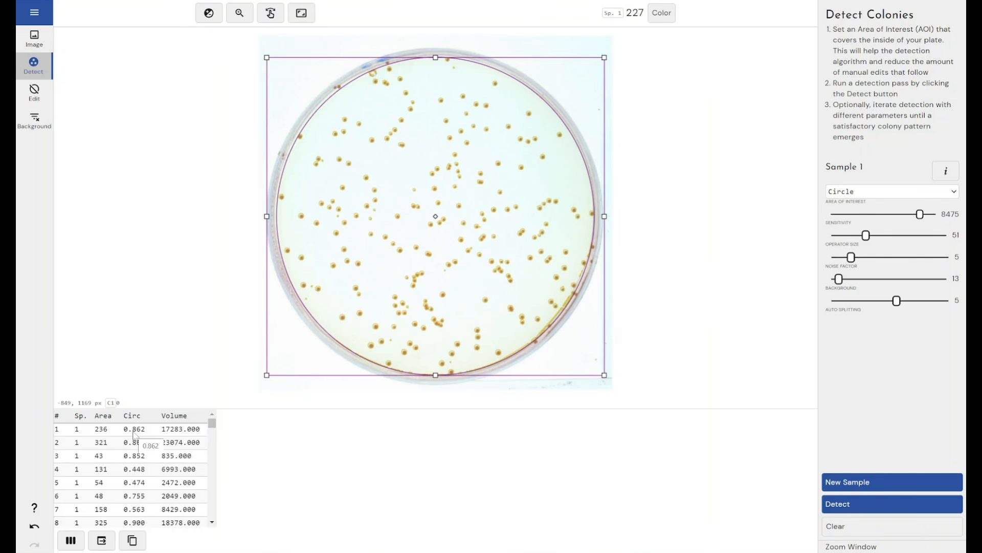
# Step: Try showing the Mean, Background Level and Background columns in the colony table and hide them again
pyautogui.click(71, 540)
pyautogui.click(86, 510)
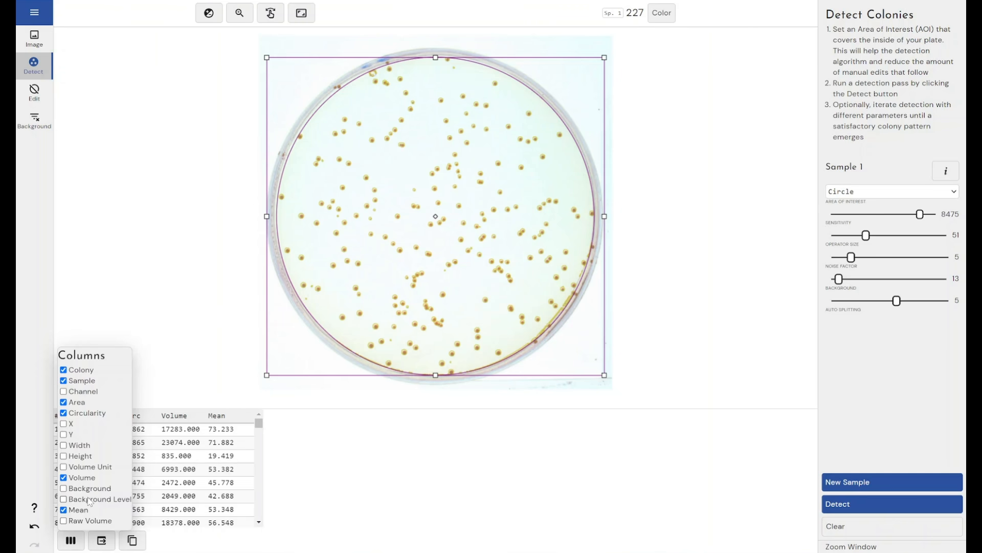
pyautogui.click(89, 501)
pyautogui.click(88, 490)
pyautogui.click(88, 491)
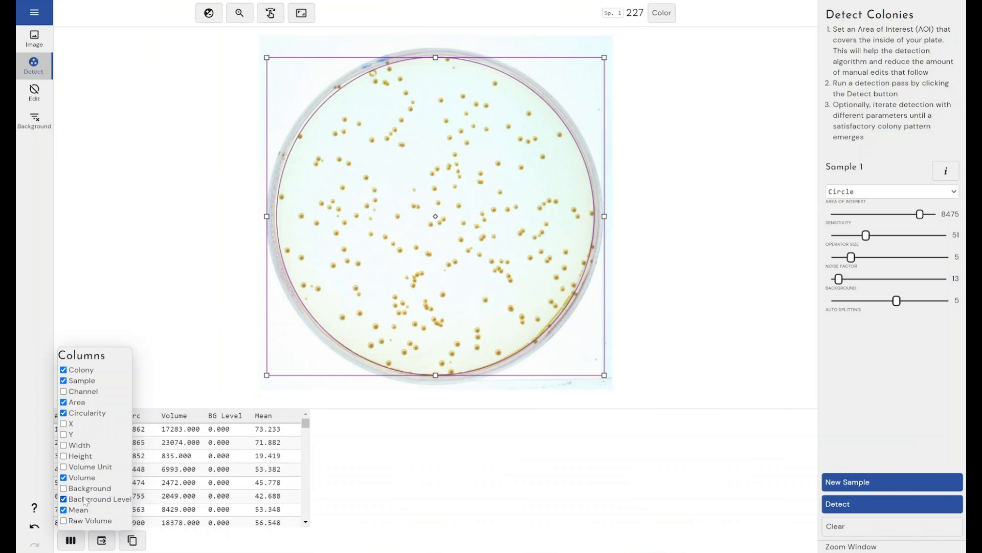
pyautogui.click(86, 500)
pyautogui.click(80, 510)
pyautogui.click(171, 546)
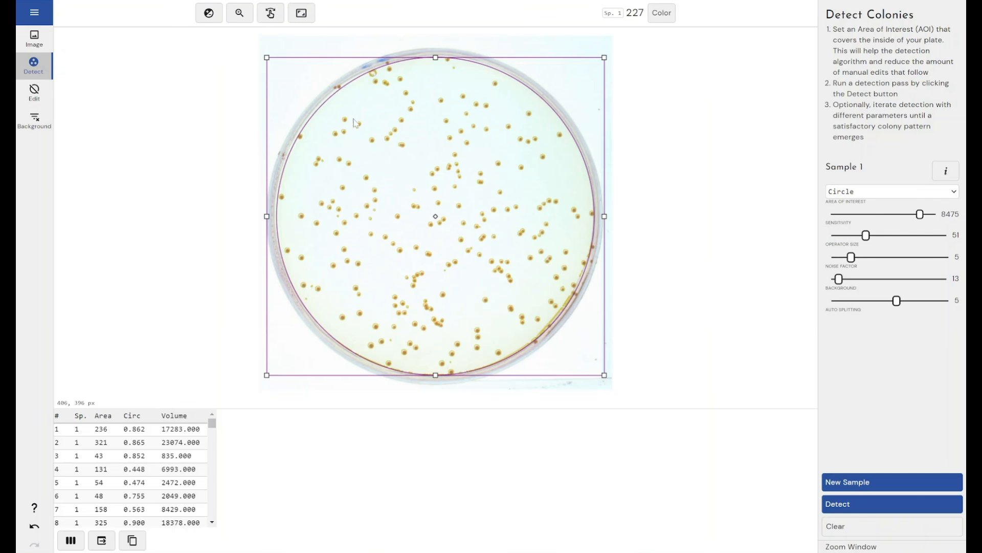
# Step: Select the colonies with low circularity in the colony editor, delete them and undo the deletion
pyautogui.click(41, 94)
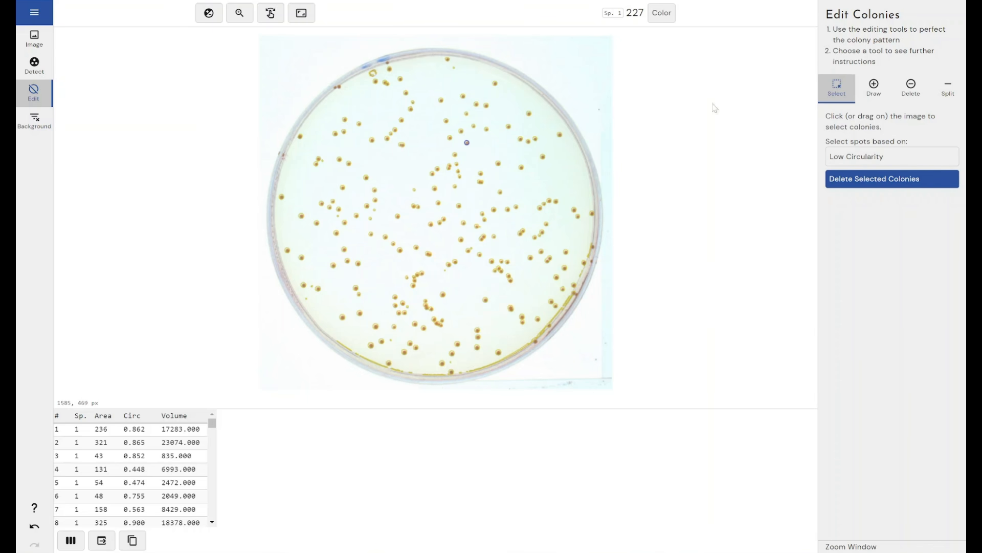
pyautogui.click(847, 162)
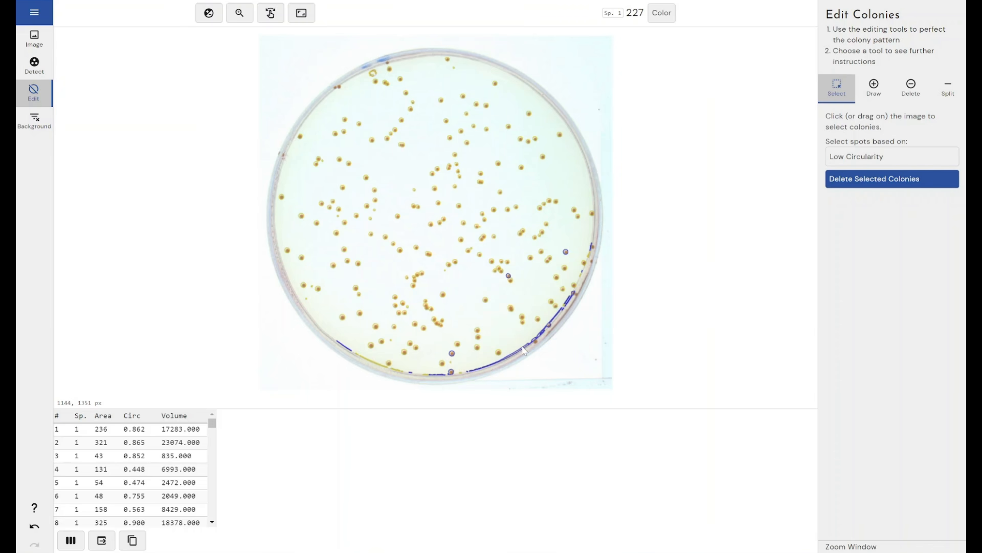
pyautogui.click(842, 185)
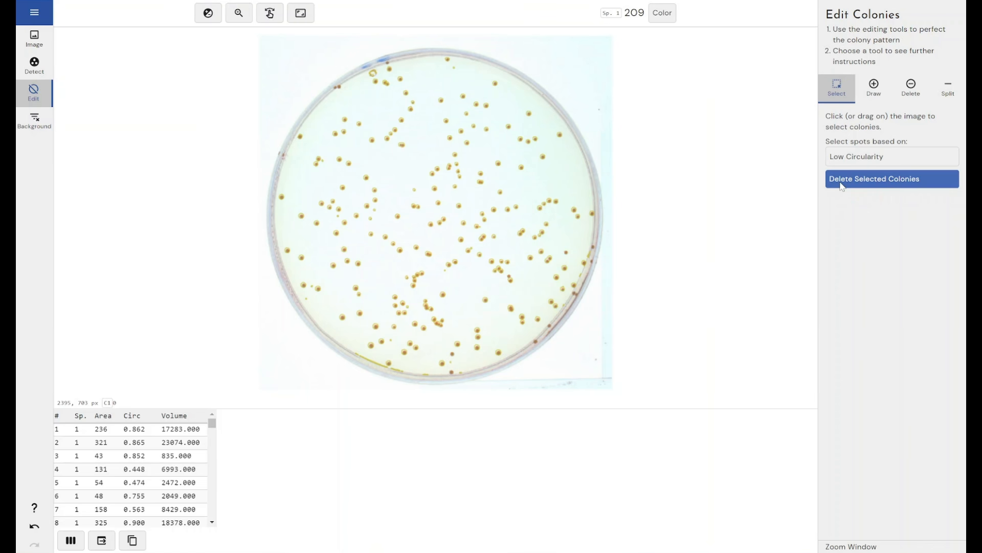
pyautogui.hotkey('ctrl', 'z')
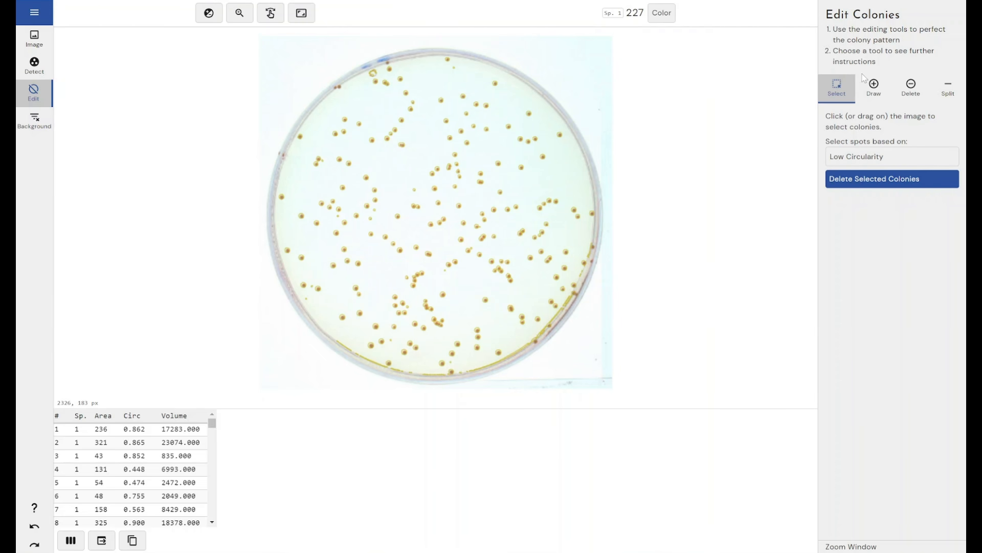
# Step: Draw new circular colonies of varying radius in the plate's upper middle and delete the three large circles
pyautogui.click(874, 87)
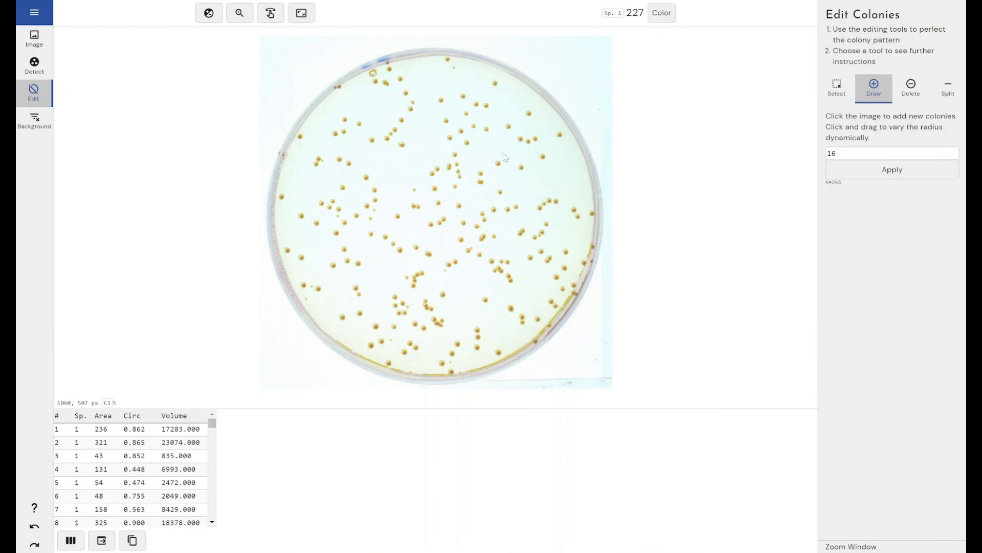
pyautogui.moveTo(502, 152)
pyautogui.mouseDown()
pyautogui.moveTo(509, 159)
pyautogui.moveTo(438, 156)
pyautogui.mouseUp()
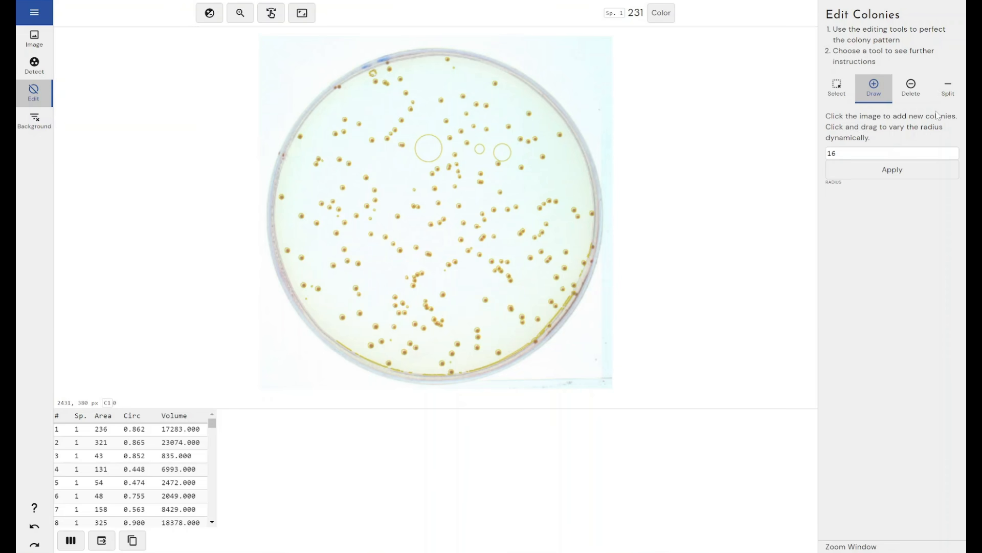
pyautogui.click(907, 90)
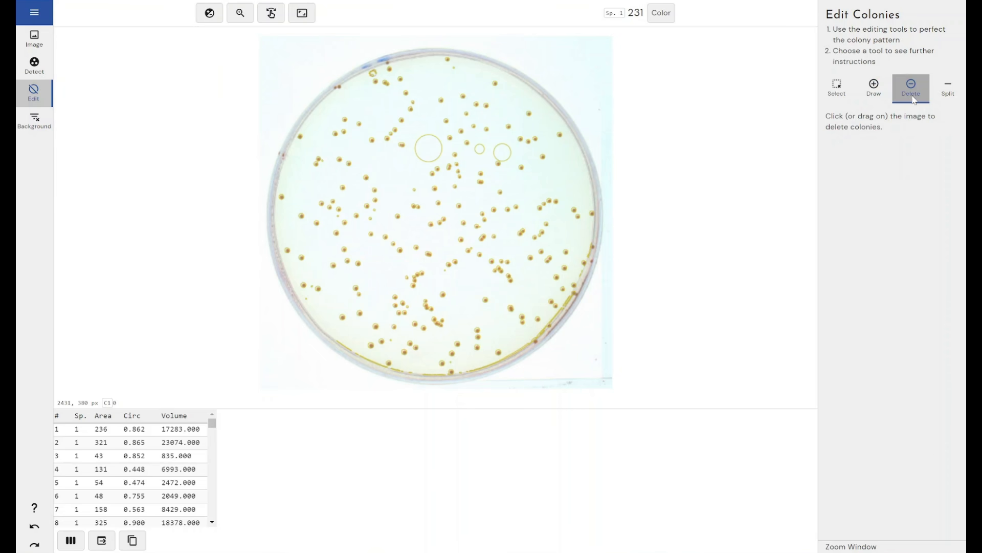
pyautogui.click(479, 149)
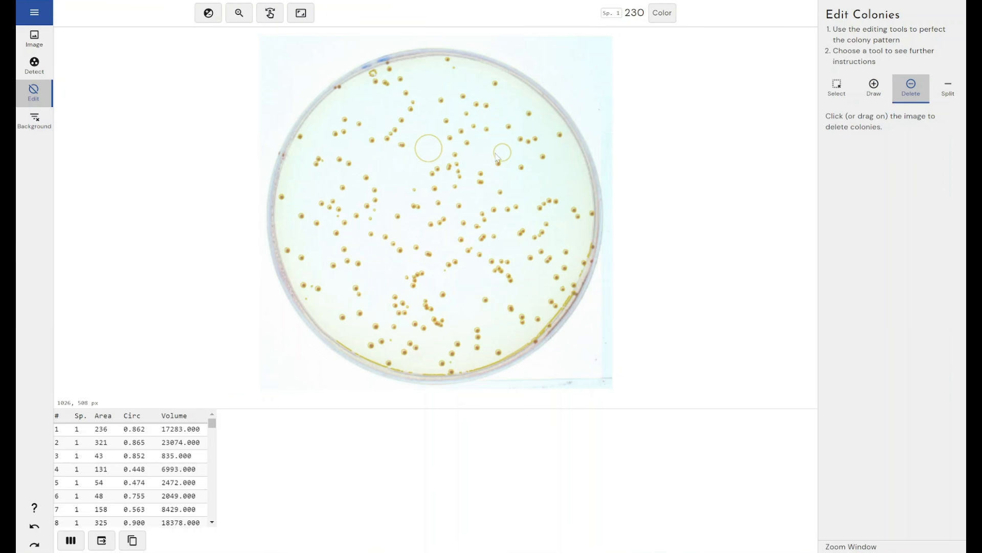
pyautogui.click(502, 152)
pyautogui.click(428, 148)
# Step: Split the merged pair of touching colonies in the upper part of the plate into two separate colonies
pyautogui.click(239, 13)
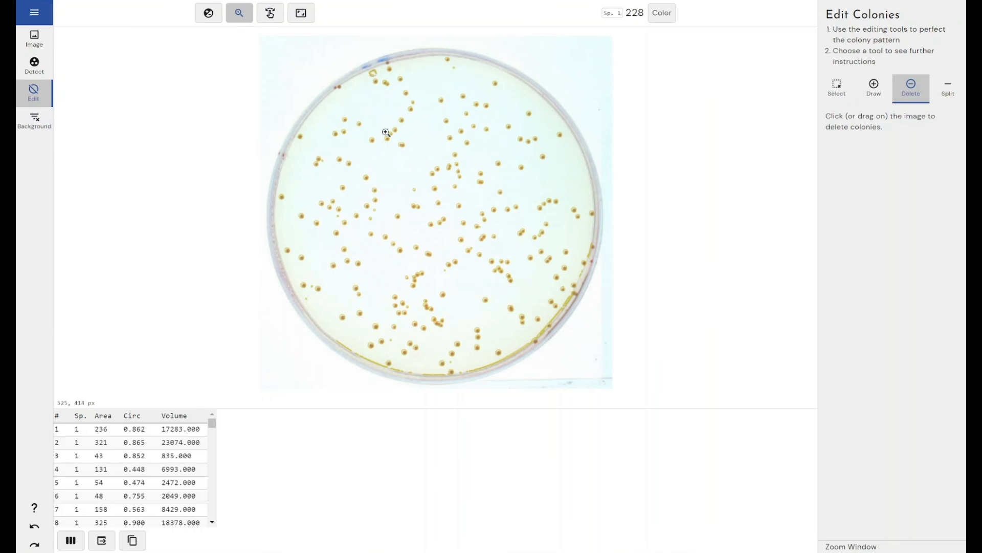
pyautogui.moveTo(392, 137); pyautogui.dragTo(419, 164)
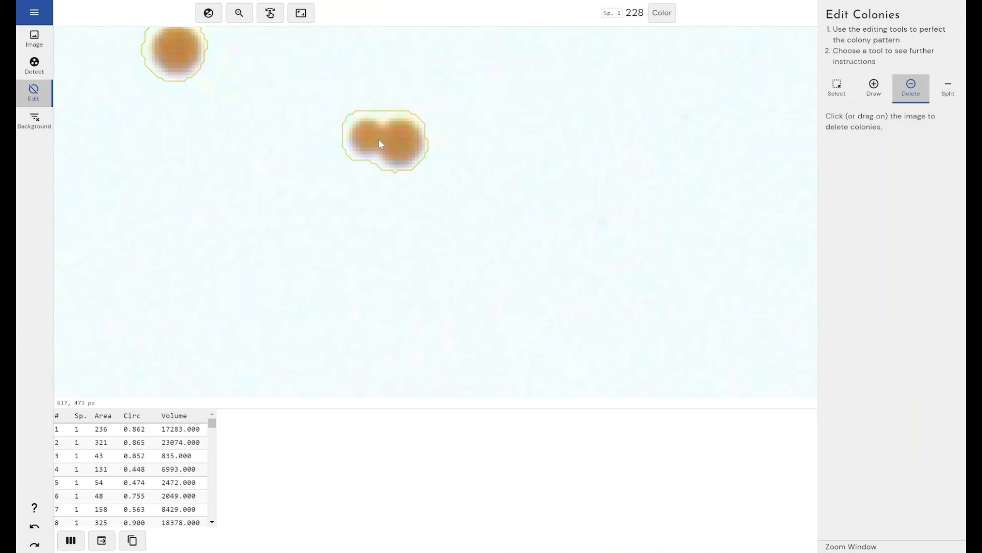
pyautogui.click(950, 82)
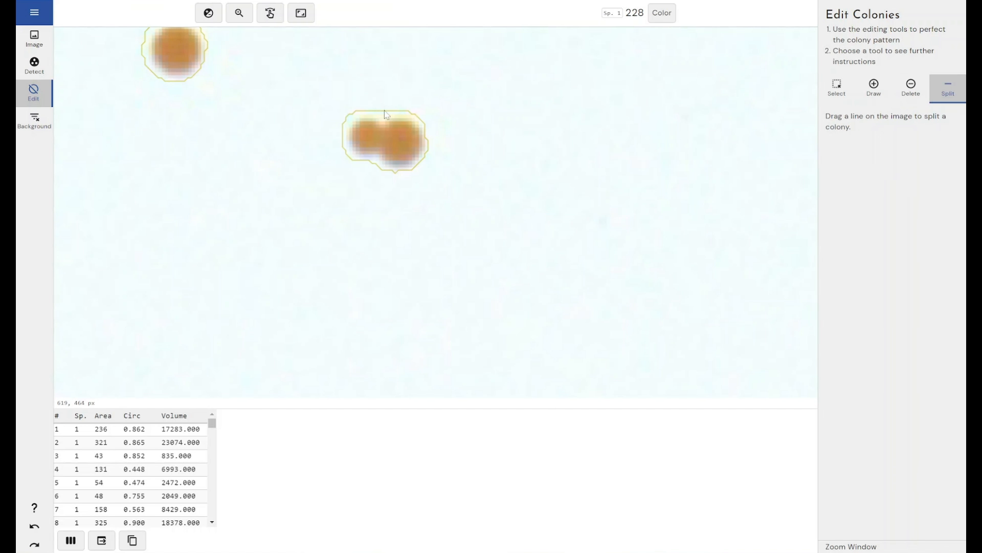
pyautogui.moveTo(383, 149); pyautogui.dragTo(376, 172)
pyautogui.click(830, 93)
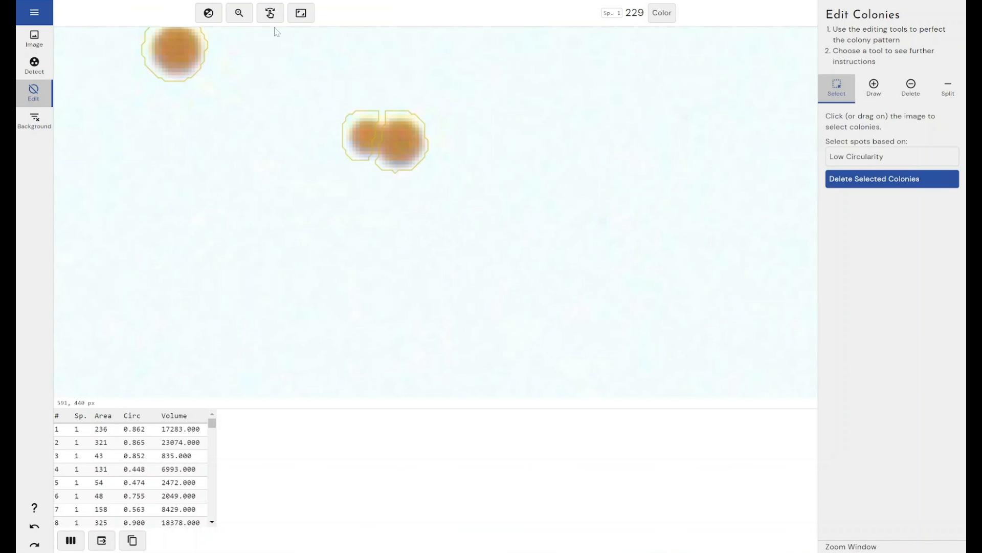
pyautogui.click(304, 19)
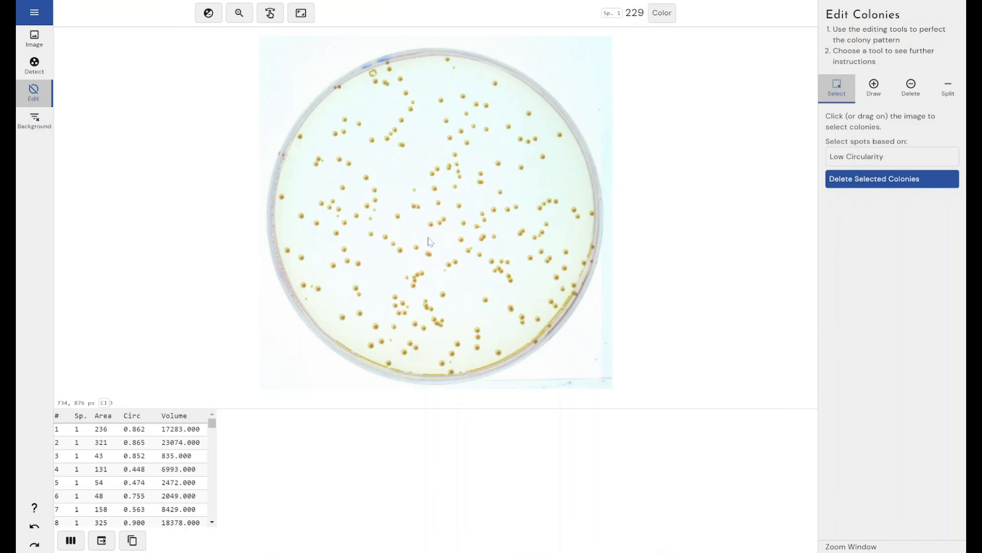
# Step: Subtract background using an Image Rectangle fitted to an empty area above the plate's centre, and recalculate the measurements
pyautogui.click(35, 121)
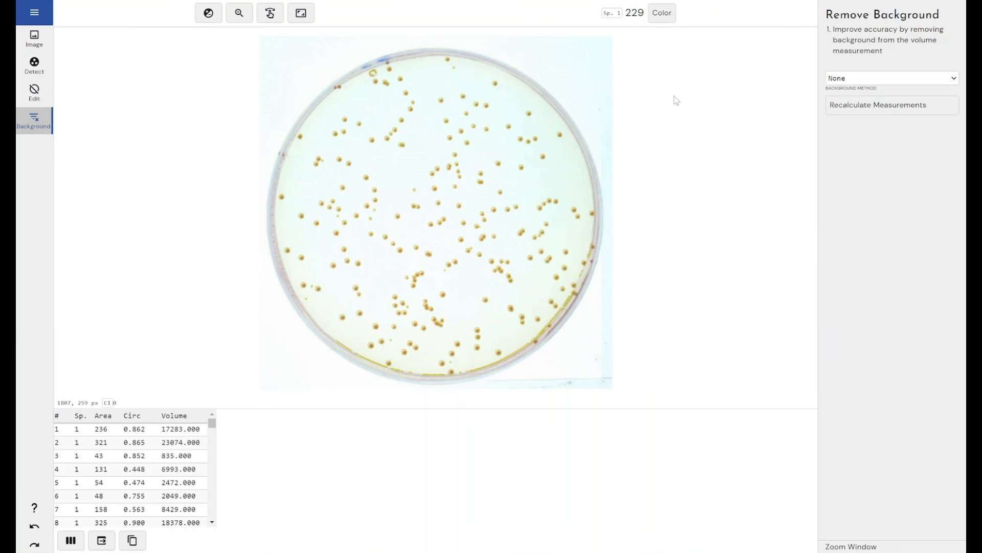
pyautogui.click(858, 86)
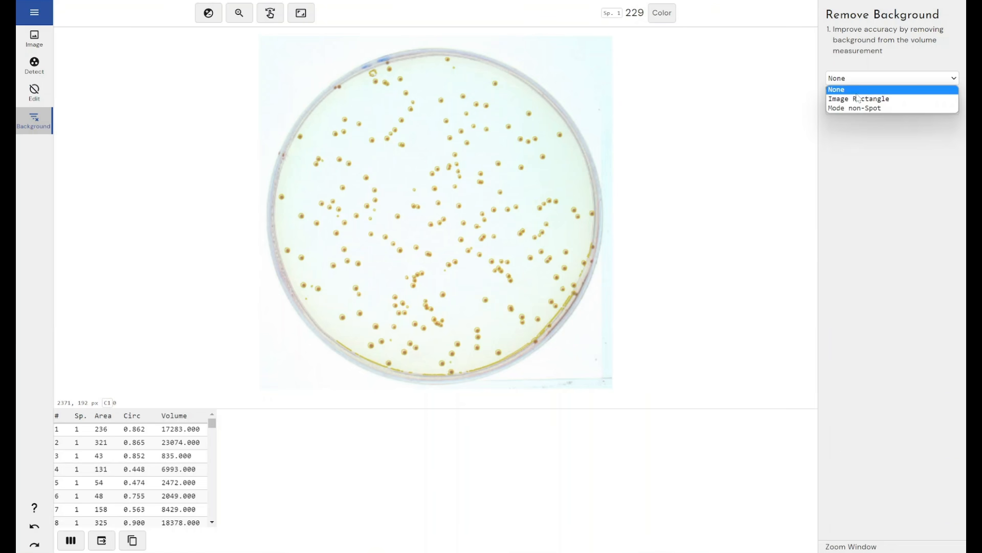
pyautogui.click(858, 98)
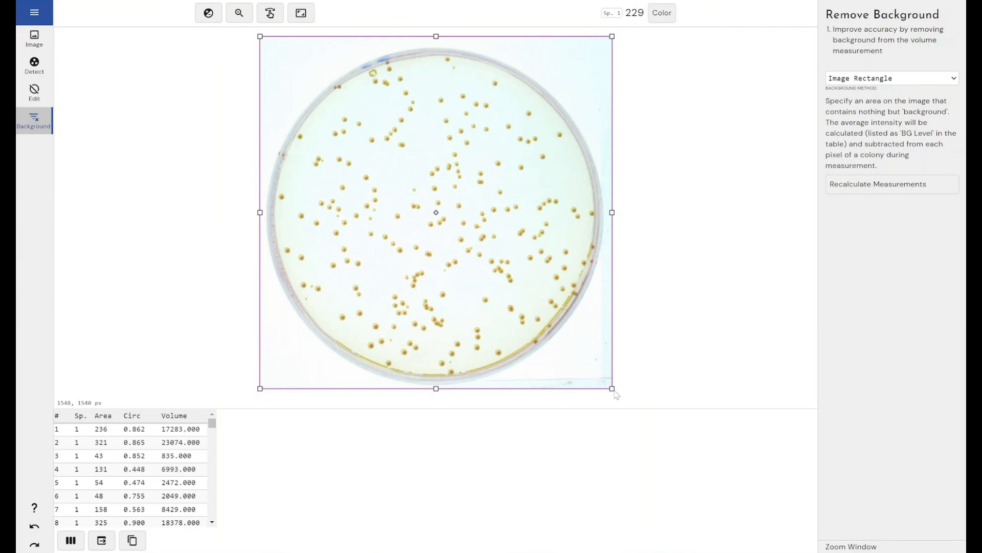
pyautogui.moveTo(612, 389); pyautogui.dragTo(396, 153)
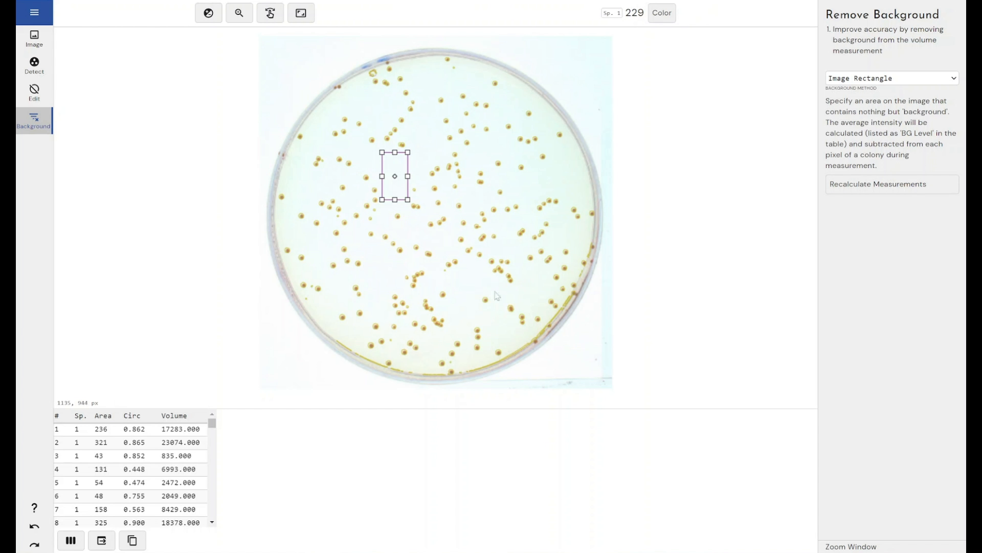
pyautogui.moveTo(397, 178); pyautogui.dragTo(396, 183)
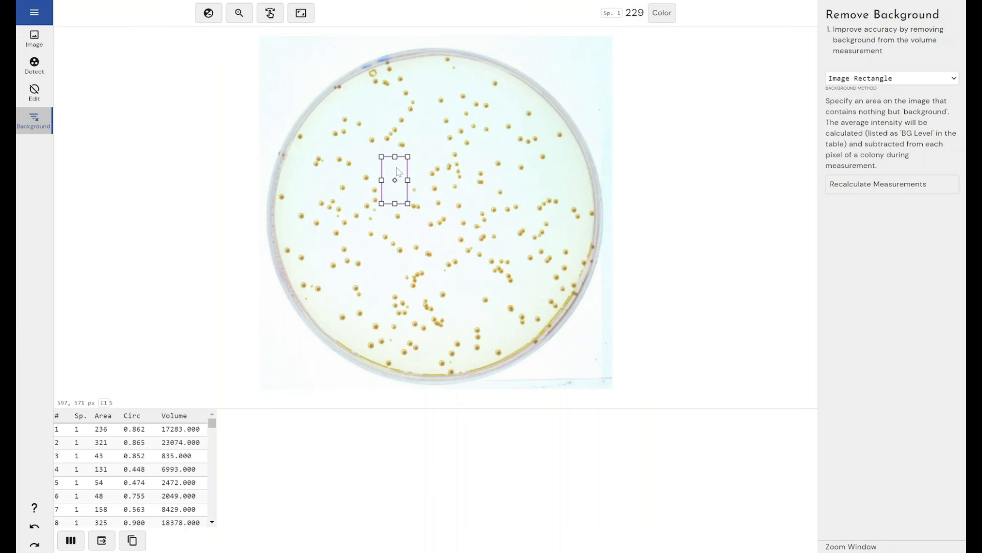
pyautogui.moveTo(399, 184)
pyautogui.mouseDown()
pyautogui.moveTo(582, 185)
pyautogui.moveTo(444, 163)
pyautogui.moveTo(400, 183)
pyautogui.mouseUp()
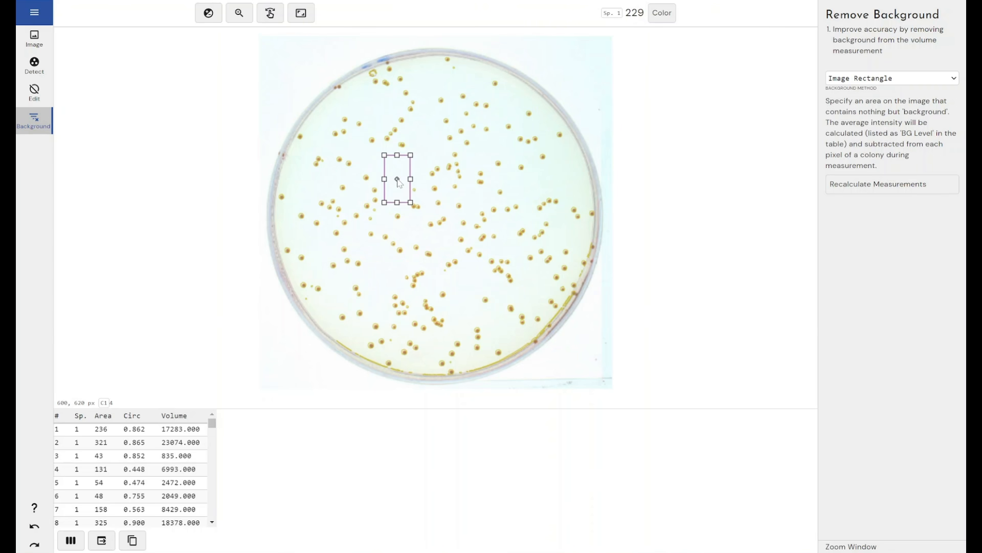
pyautogui.click(843, 183)
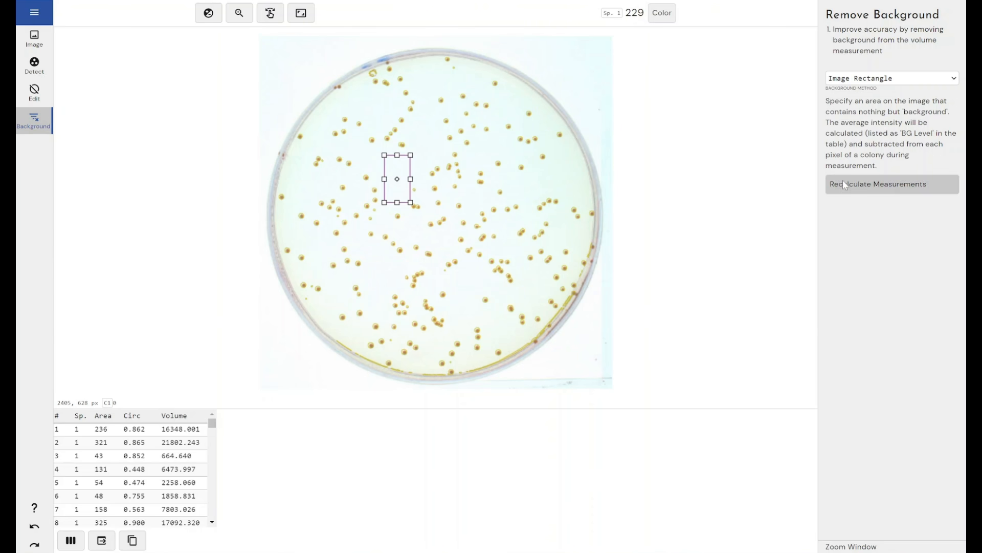
# Step: Switch the background removal method to Mode non-Spot
pyautogui.click(852, 82)
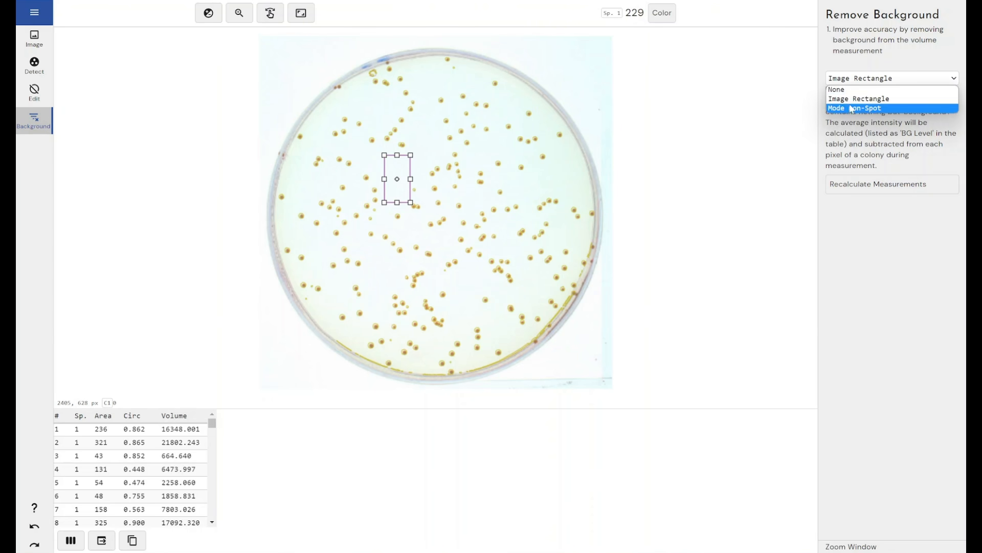
pyautogui.click(851, 108)
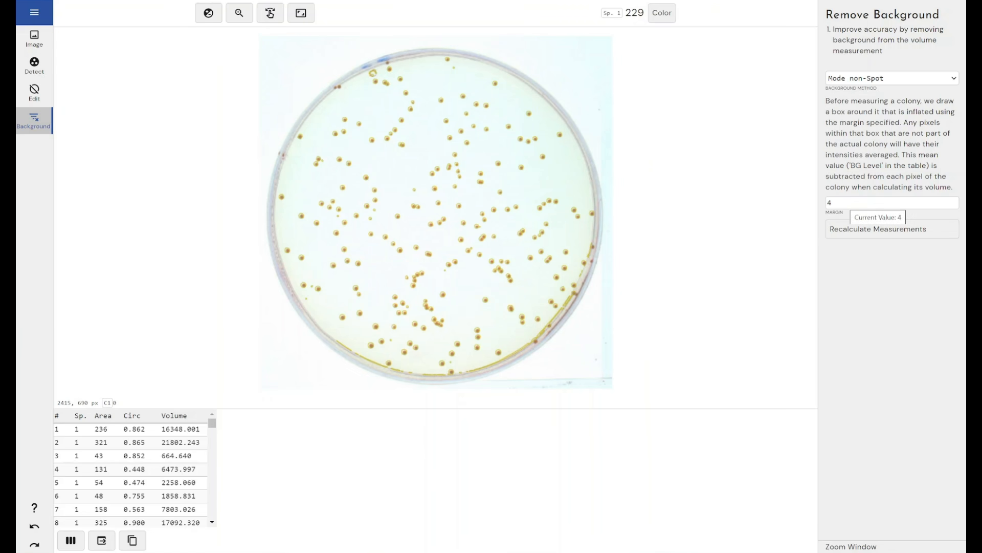
pyautogui.click(850, 202)
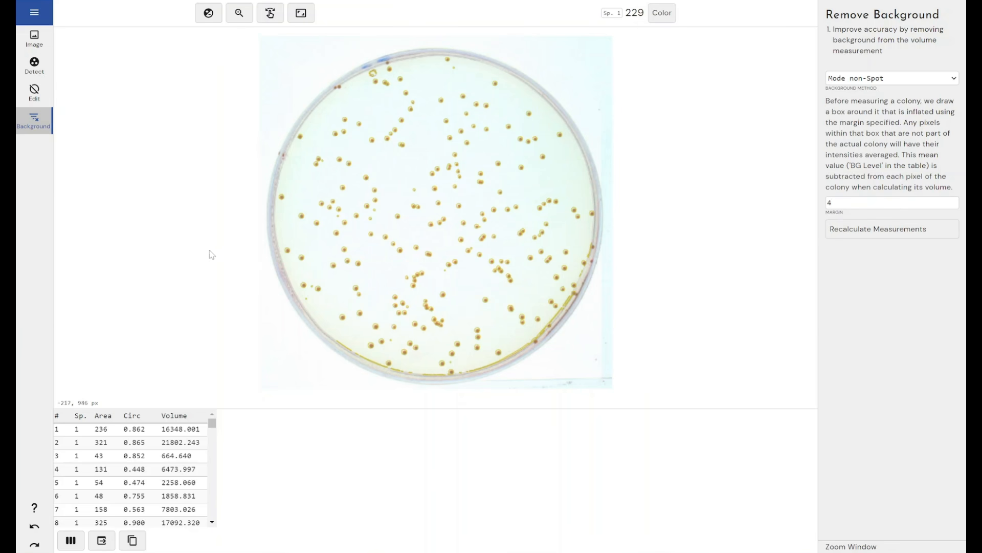
# Step: Show the Background and Background Level columns in the colony table and review their values
pyautogui.click(70, 539)
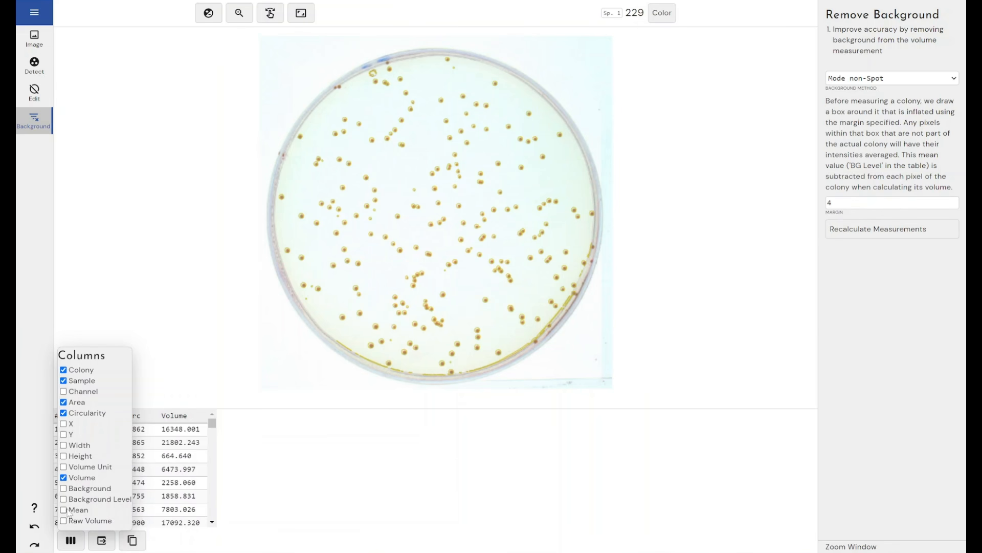
pyautogui.click(64, 488)
pyautogui.click(65, 500)
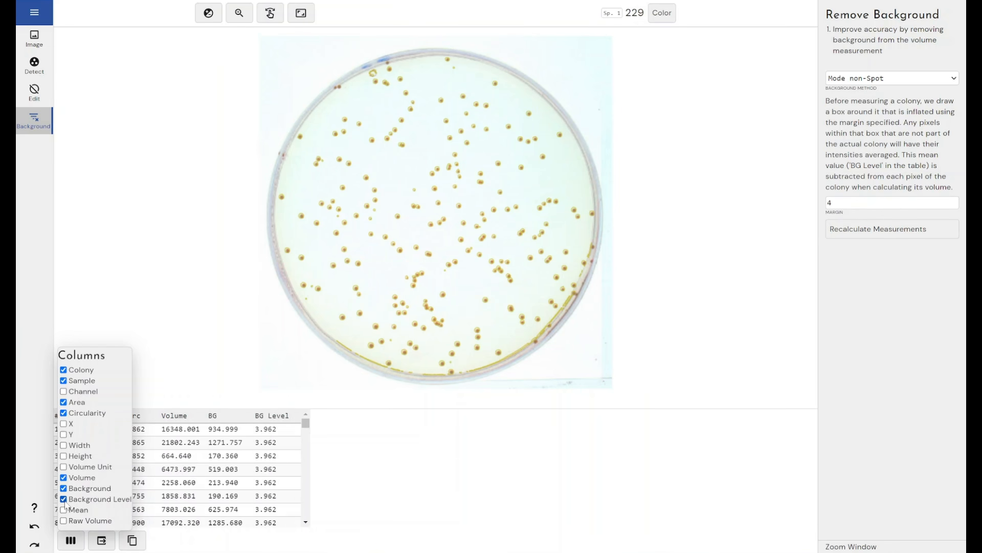
pyautogui.click(346, 460)
pyautogui.moveTo(305, 425); pyautogui.dragTo(313, 399)
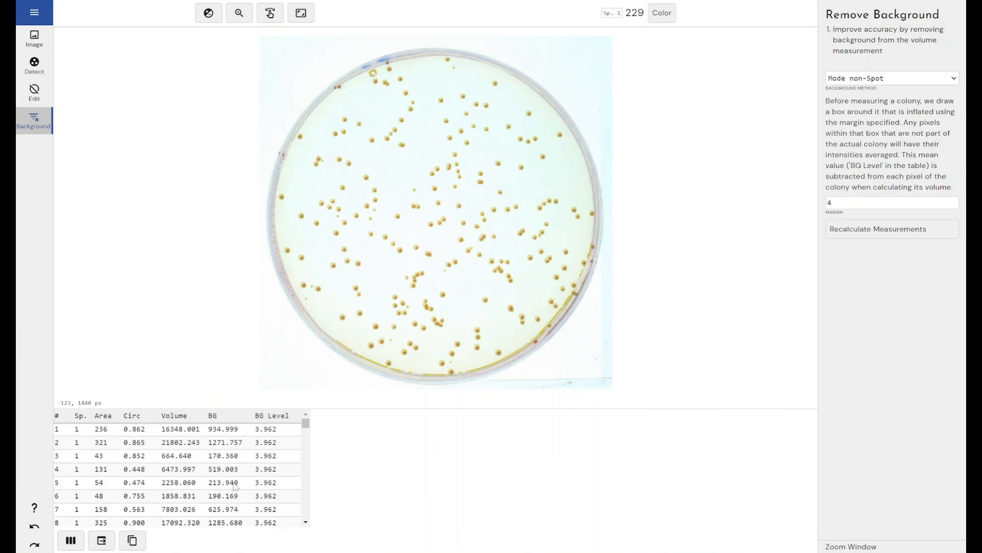
# Step: Hide the Background and Background Level columns from the colony table
pyautogui.click(71, 539)
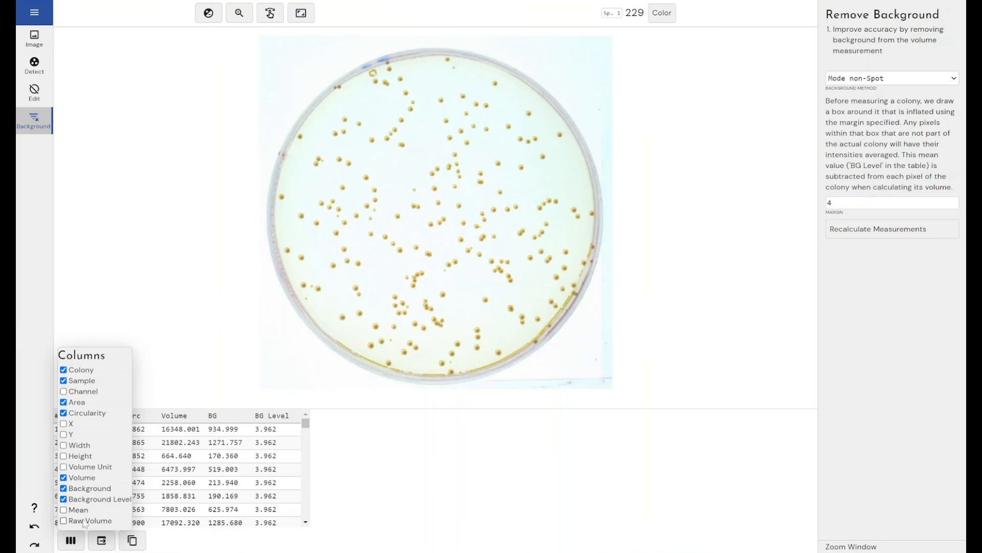
pyautogui.click(65, 499)
pyautogui.click(66, 498)
pyautogui.click(65, 489)
pyautogui.click(64, 499)
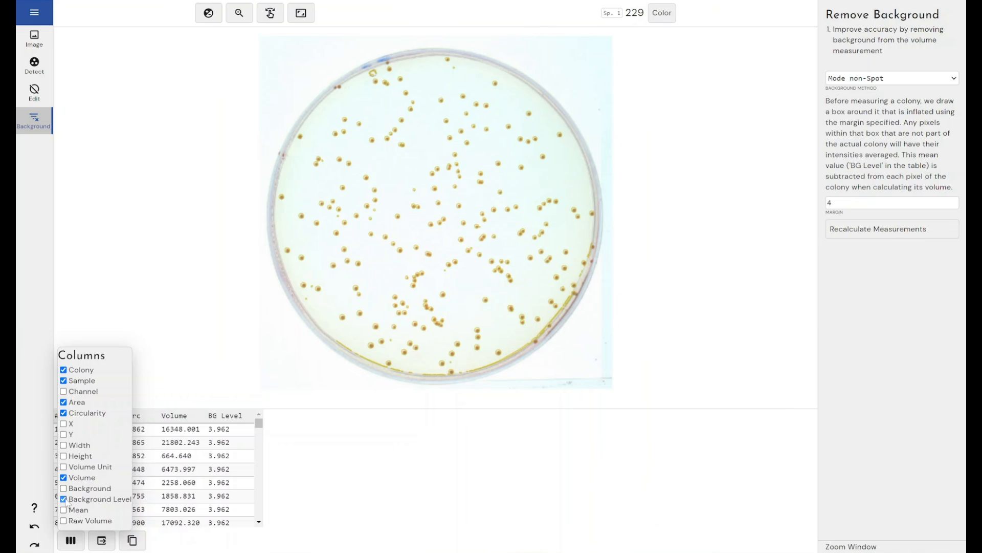
pyautogui.click(292, 483)
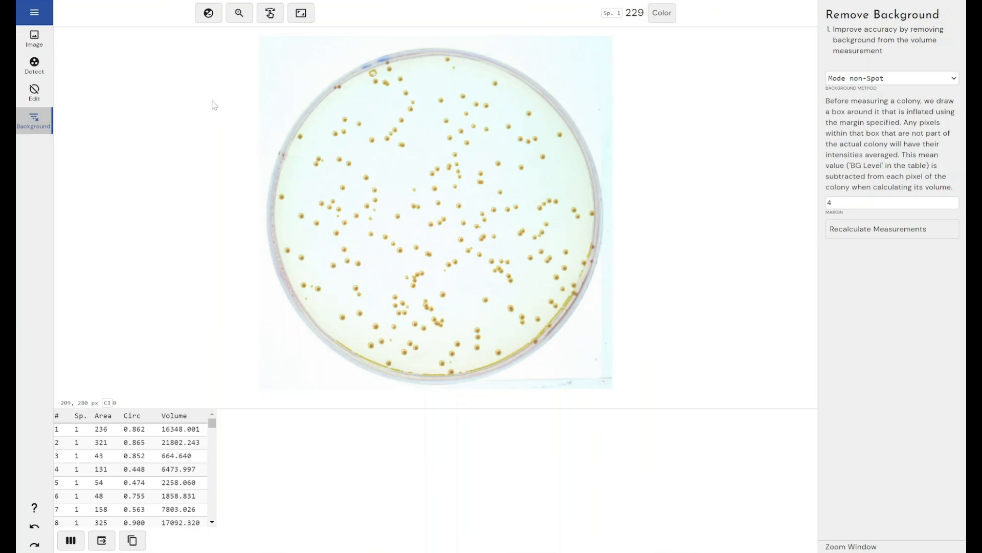
pyautogui.click(38, 12)
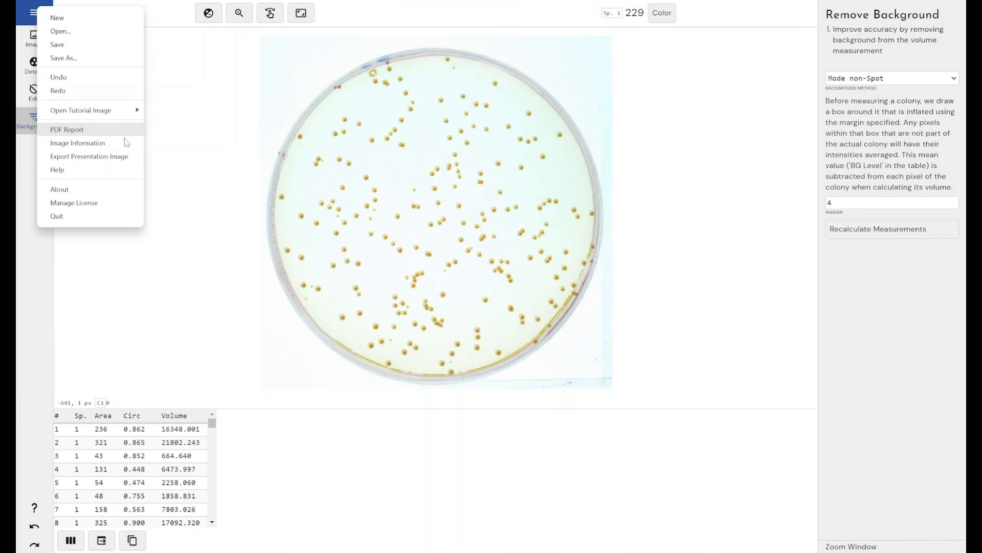
pyautogui.click(218, 265)
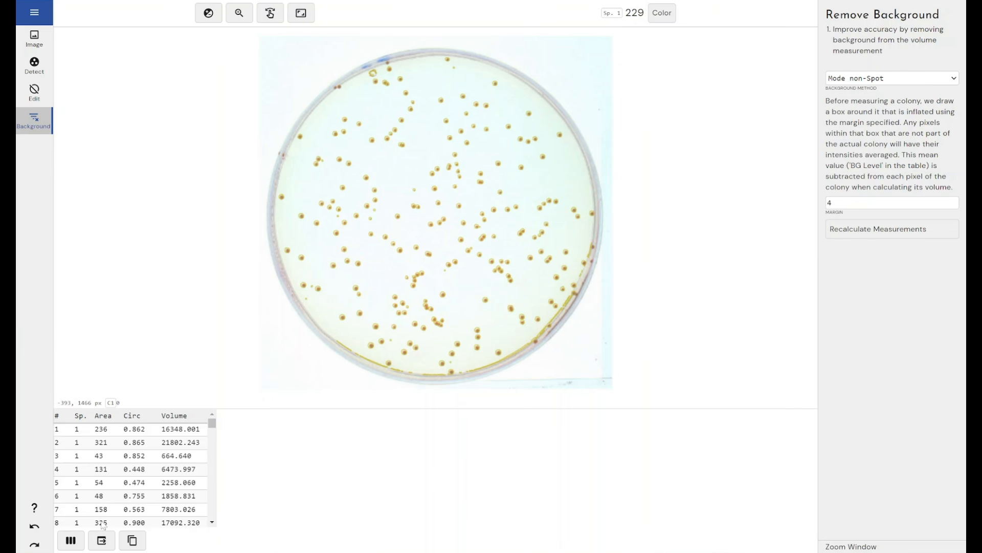
pyautogui.click(71, 540)
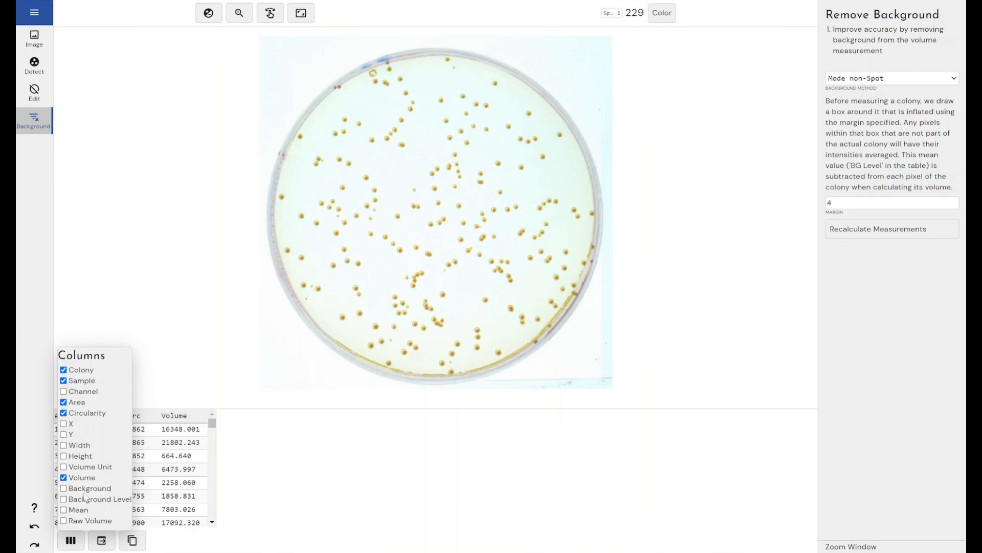
pyautogui.click(182, 540)
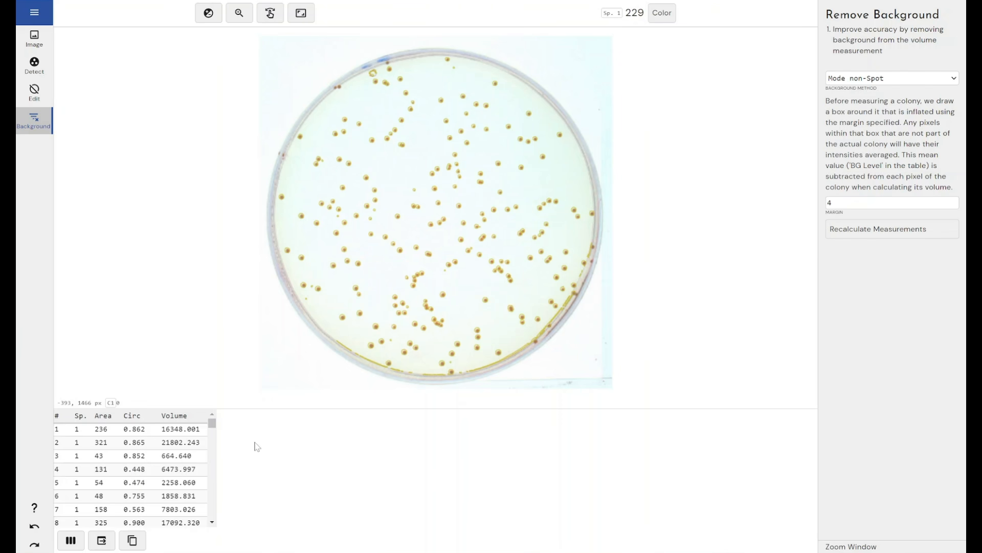